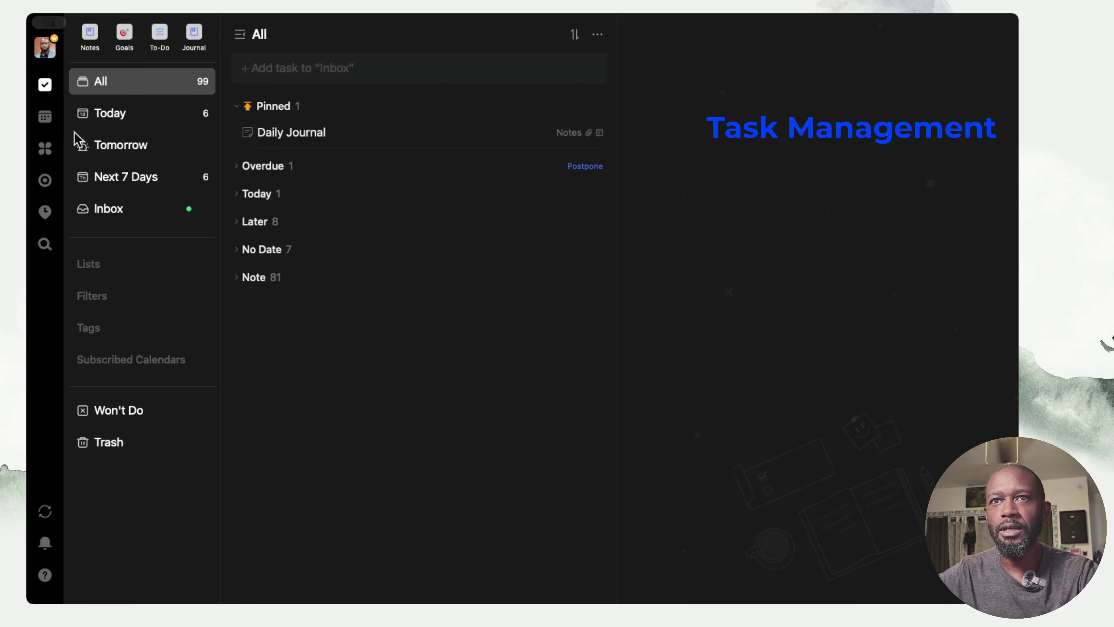
# - Look through the Calendar, Eisenhower Matrix, Pomodoro and Habit views, then return to the task list
pyautogui.click(45, 118)
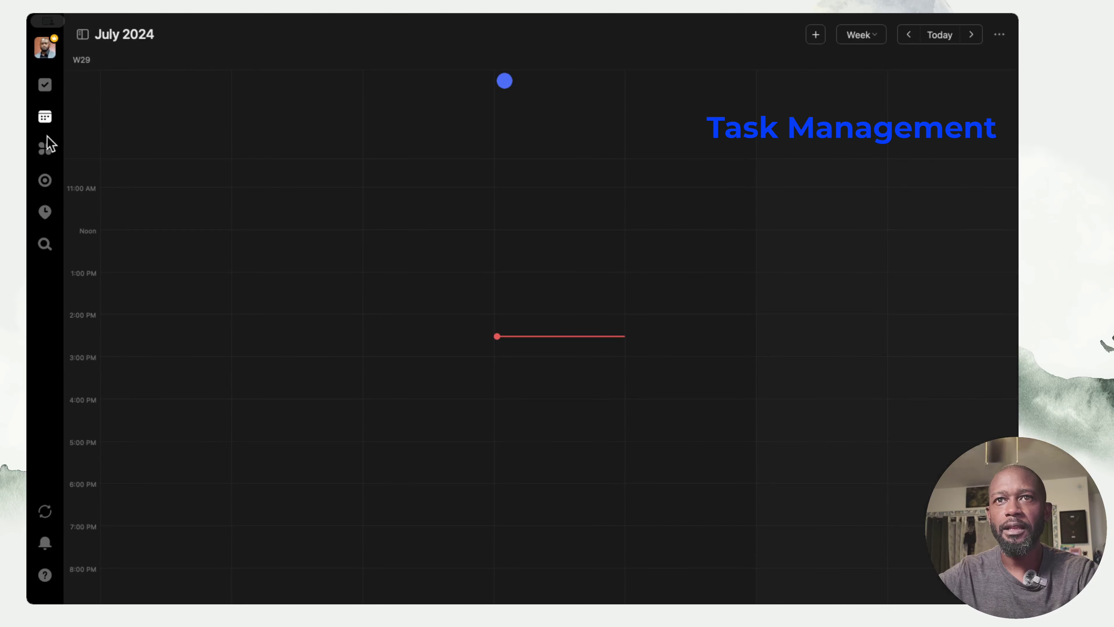
pyautogui.click(44, 151)
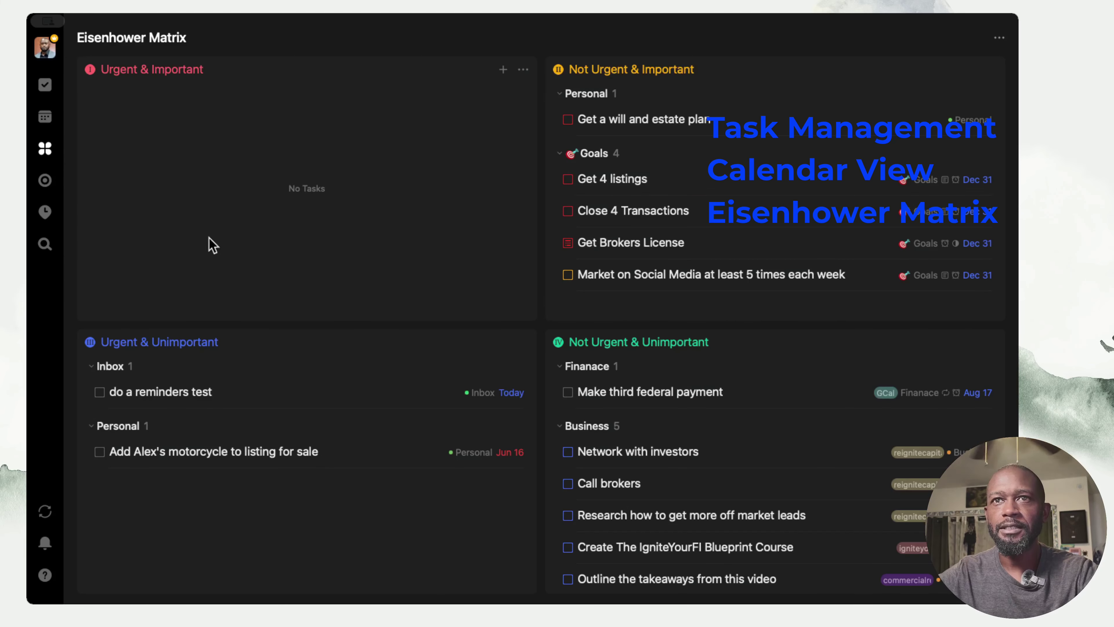
pyautogui.click(44, 180)
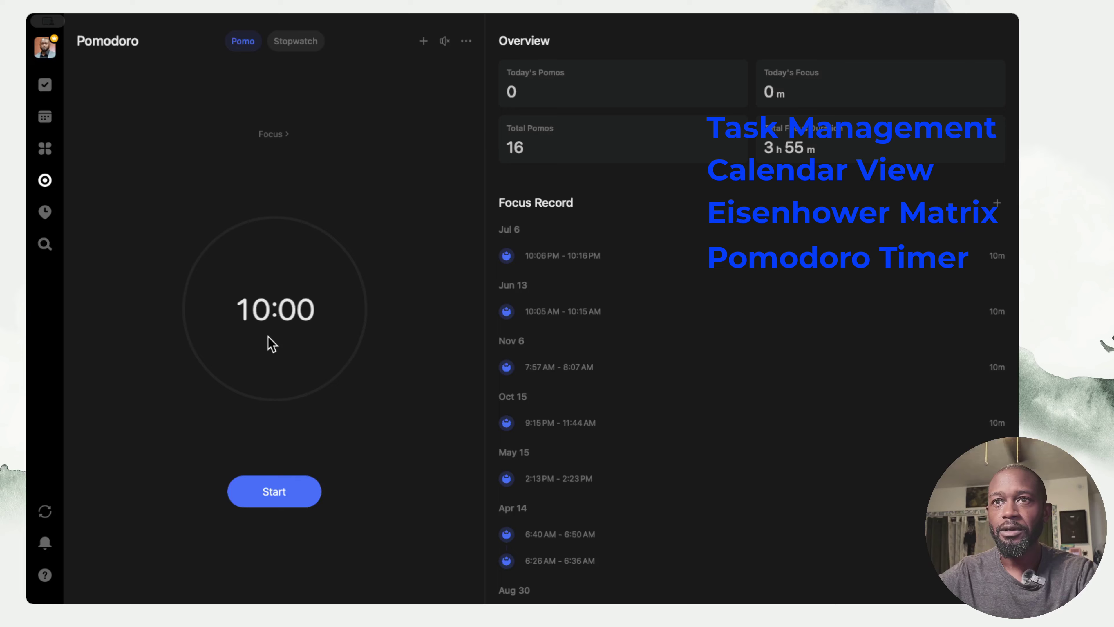
pyautogui.click(44, 212)
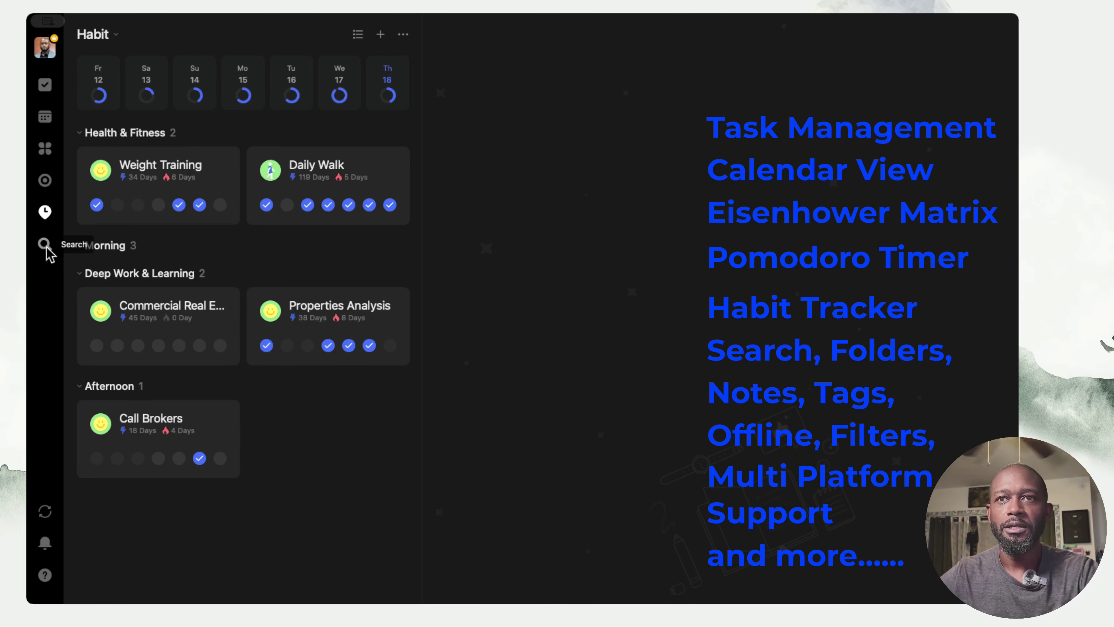
pyautogui.click(44, 84)
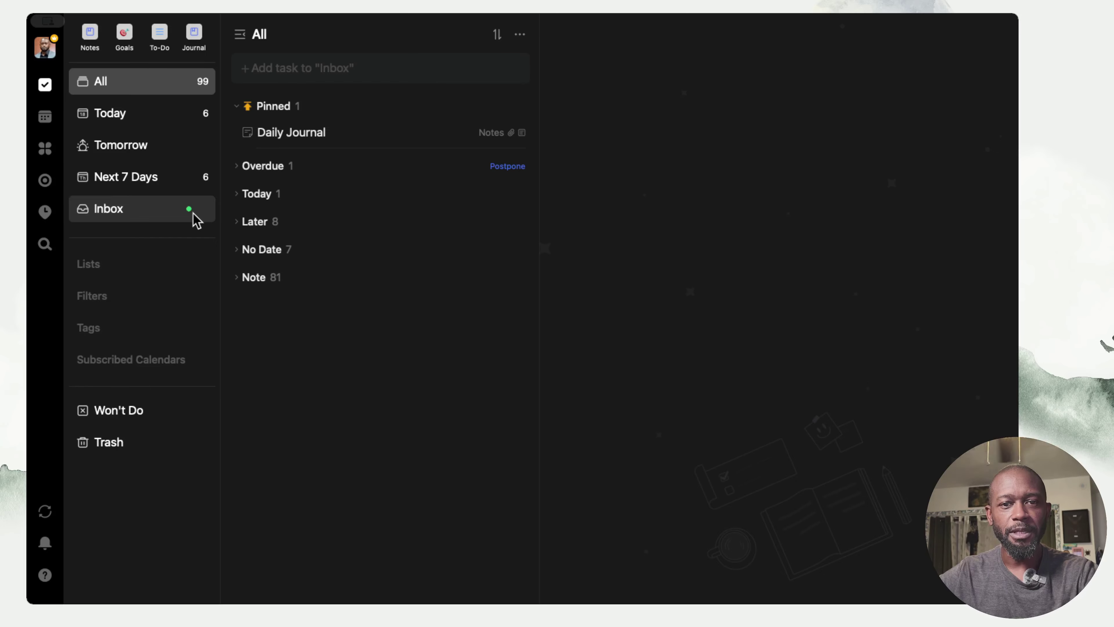
# - Start a new task at 12:30 PM Thursday in the week calendar, then cancel it
pyautogui.click(45, 116)
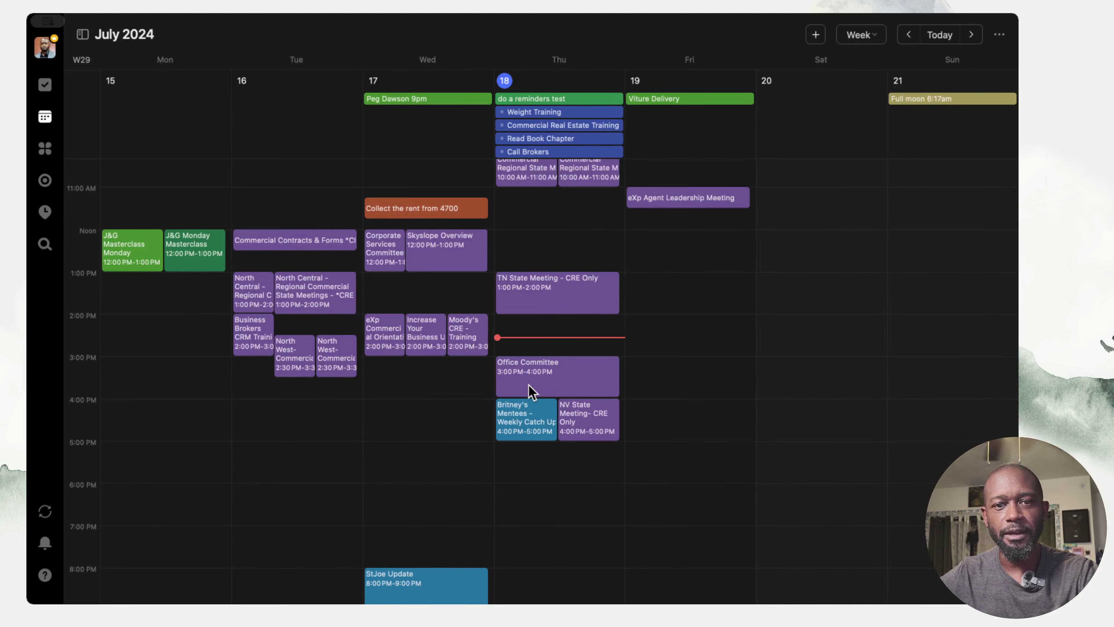
pyautogui.click(588, 253)
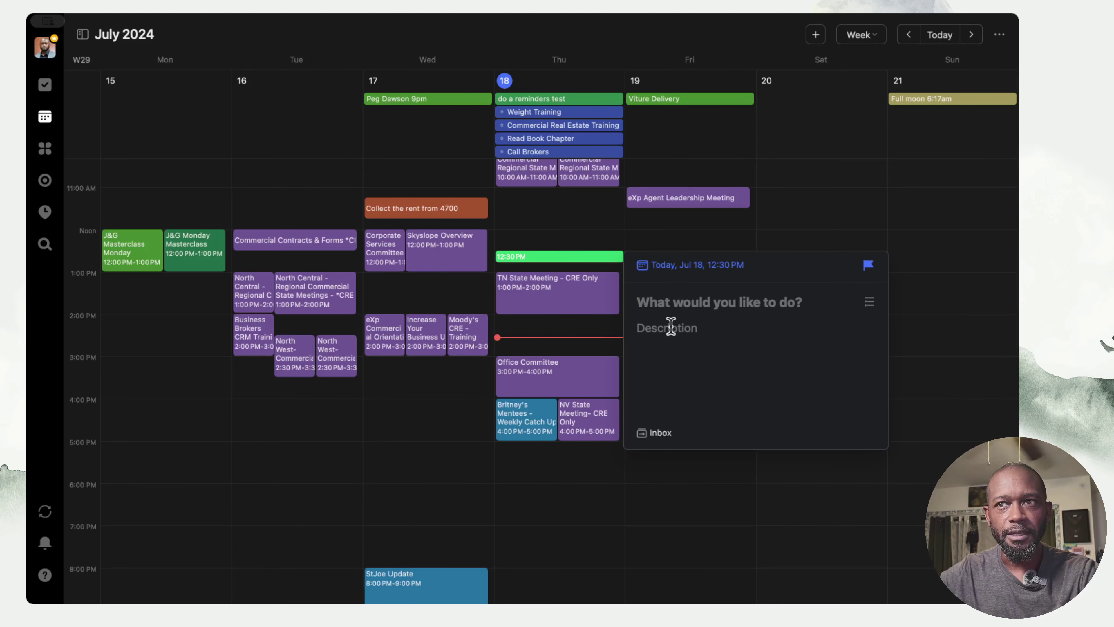
pyautogui.press('Escape')
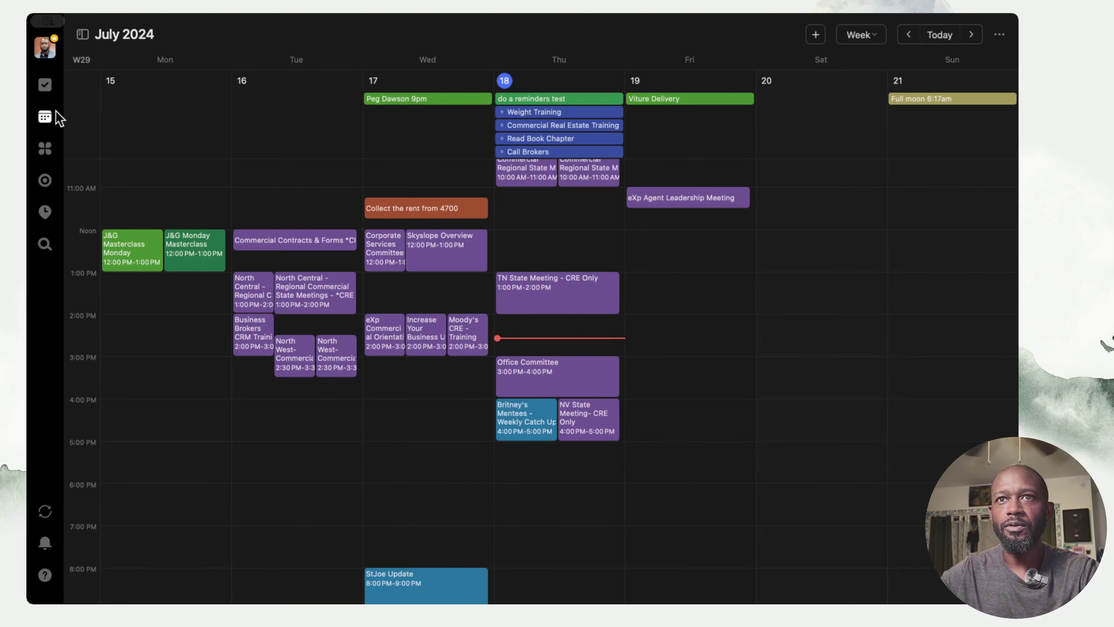
pyautogui.click(46, 86)
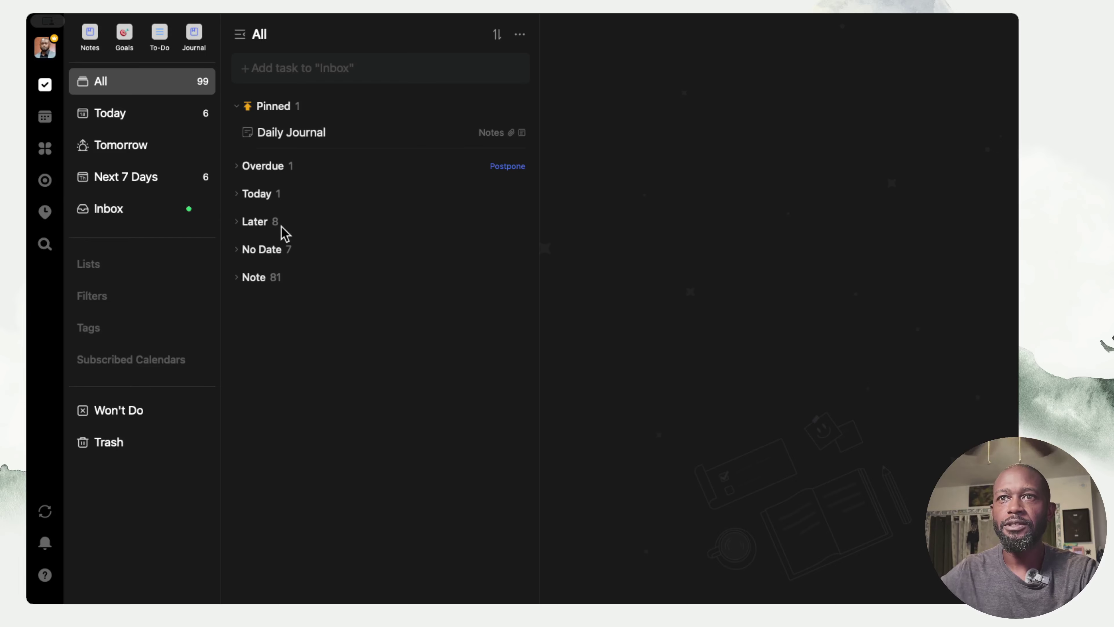
# - Start a new task at 12:15 PM Thursday in the week calendar, then go back to the task list
pyautogui.click(45, 118)
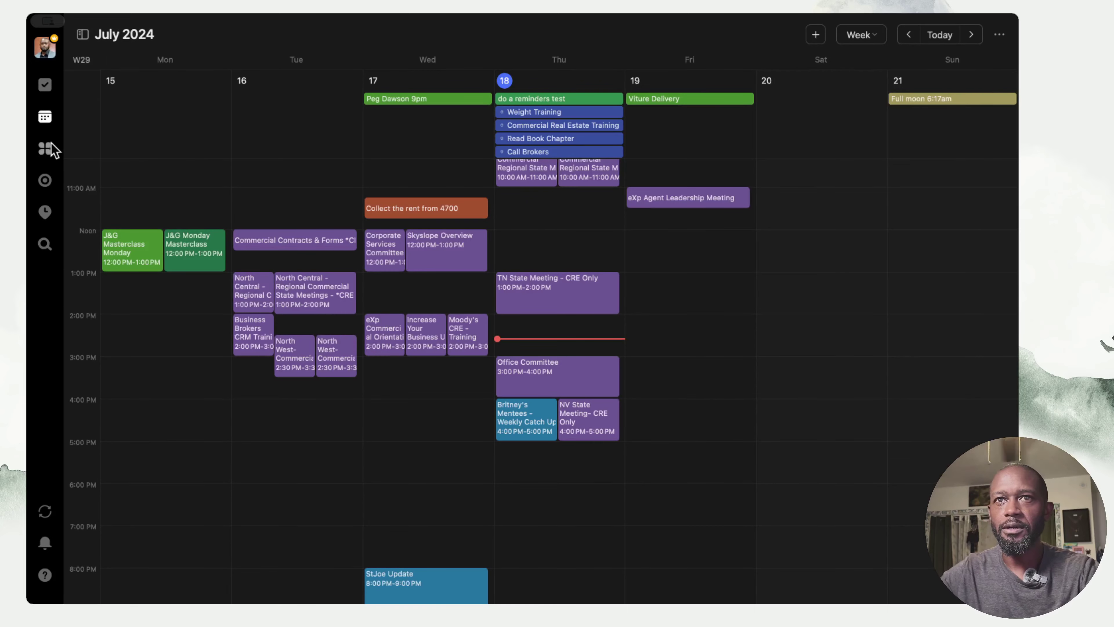
pyautogui.click(45, 85)
pyautogui.click(45, 118)
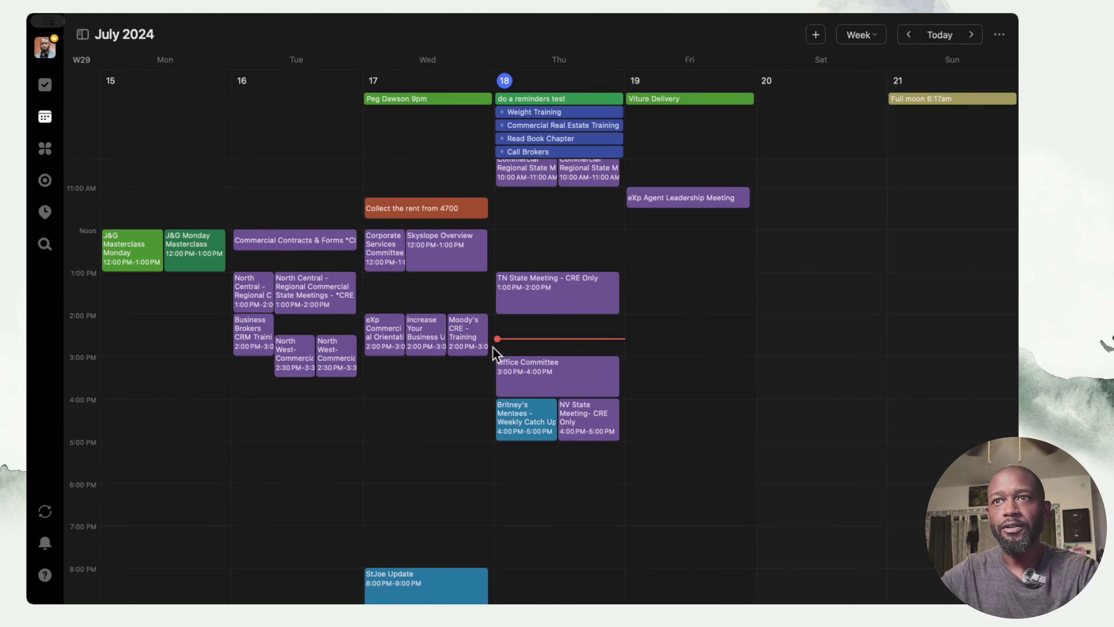
pyautogui.click(537, 246)
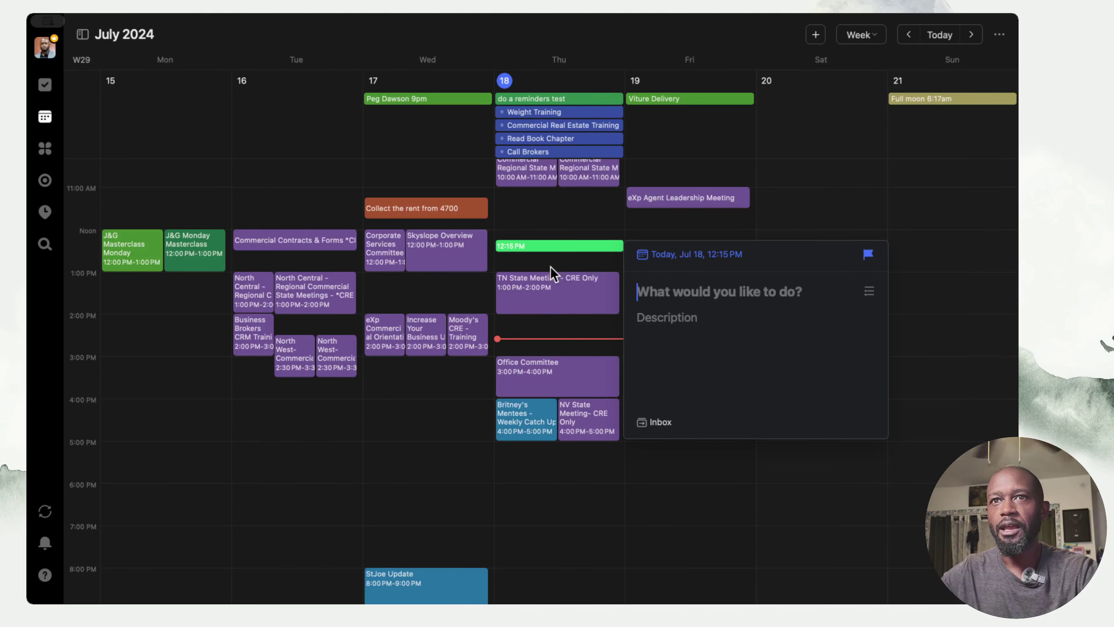
pyautogui.click(45, 84)
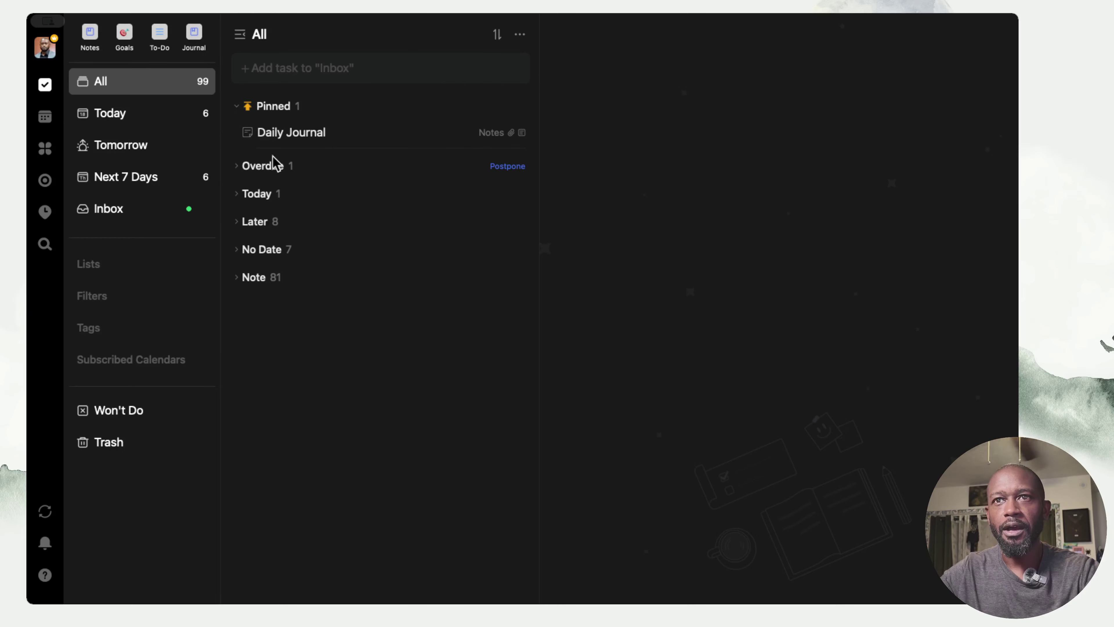
# - Open the overdue motorcycle-listing task's details, leaving its Jun 16 due date unchanged
pyautogui.click(237, 167)
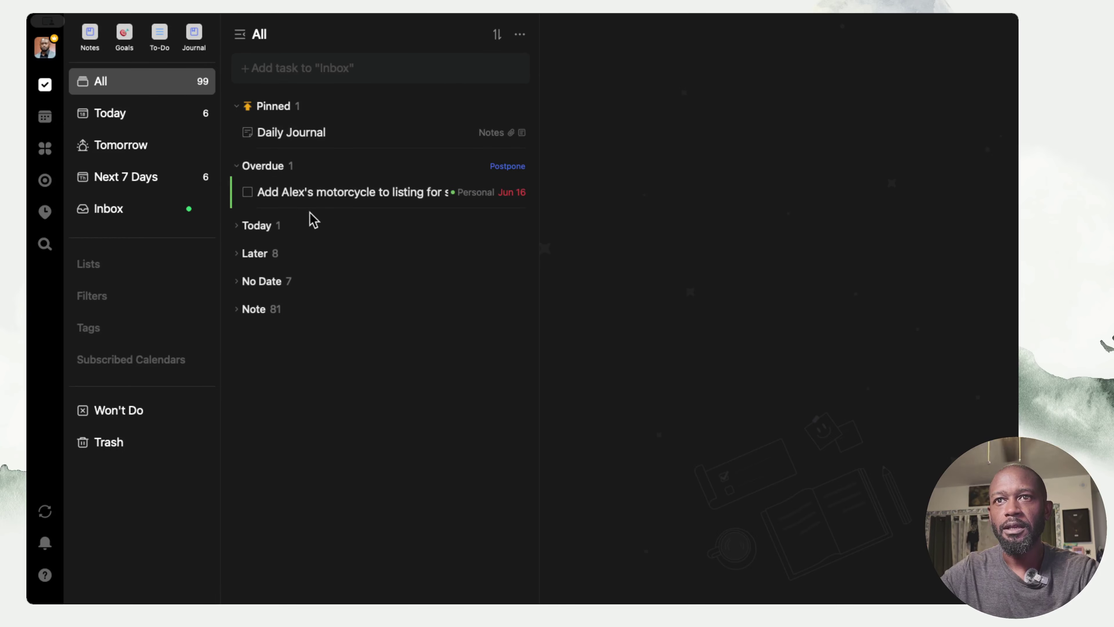
pyautogui.click(325, 200)
pyautogui.click(620, 40)
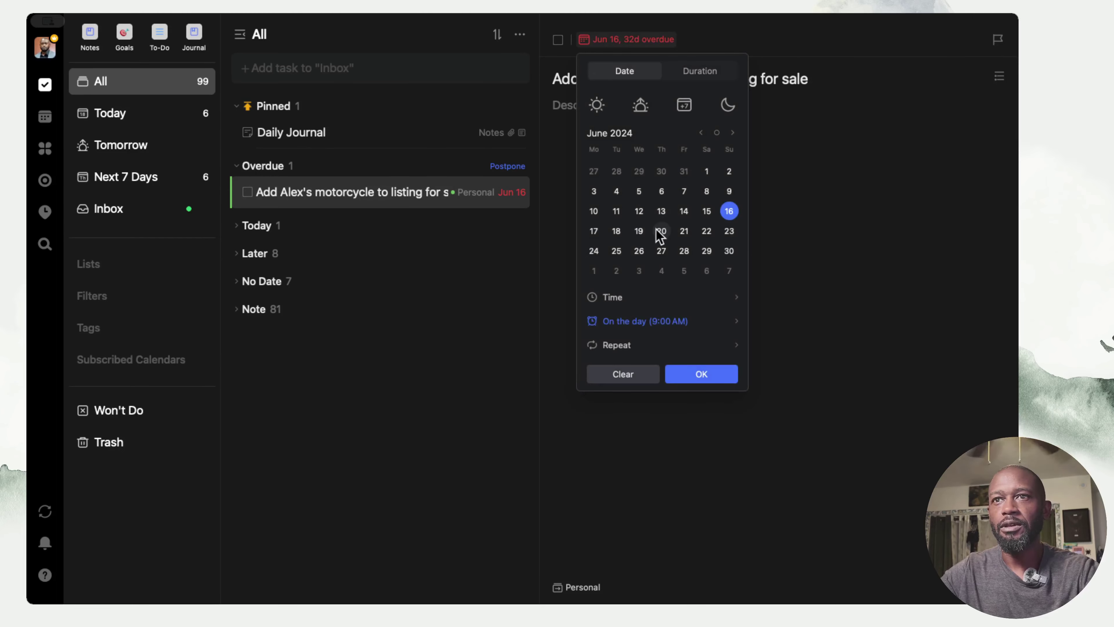
pyautogui.click(397, 391)
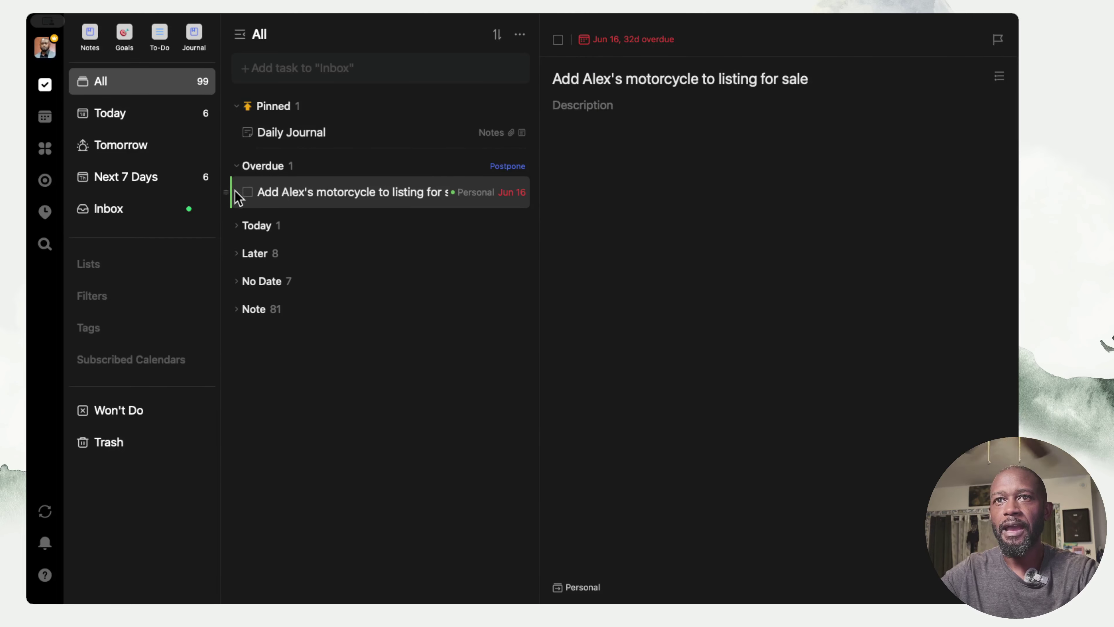
# - Show the calendar beside the task list and try its Day and Agenda layouts
pyautogui.rightClick(47, 86)
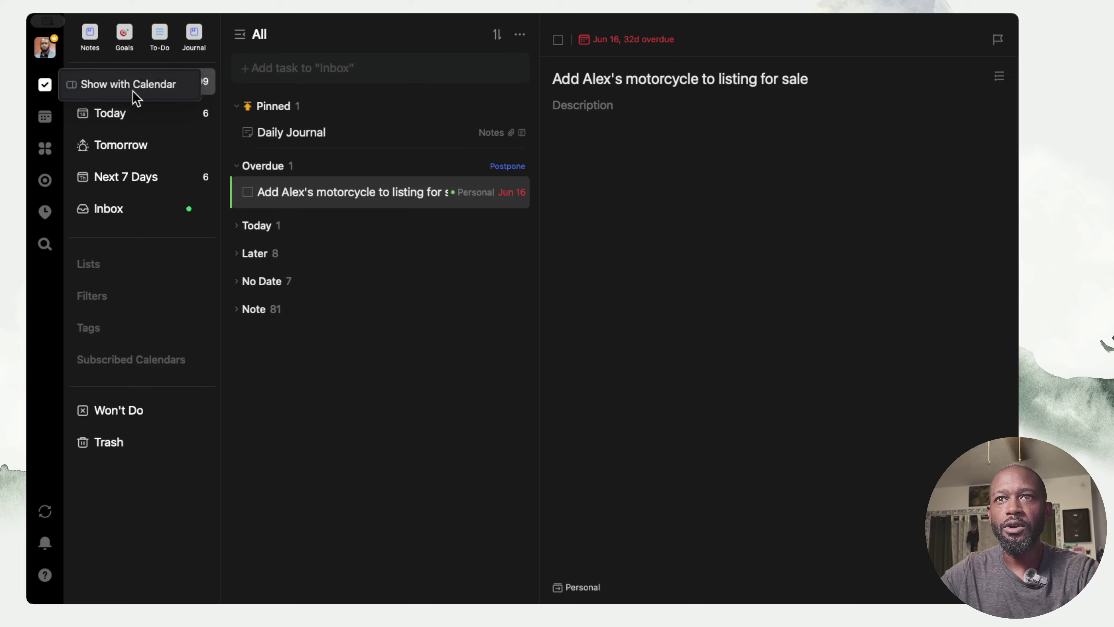
pyautogui.click(143, 89)
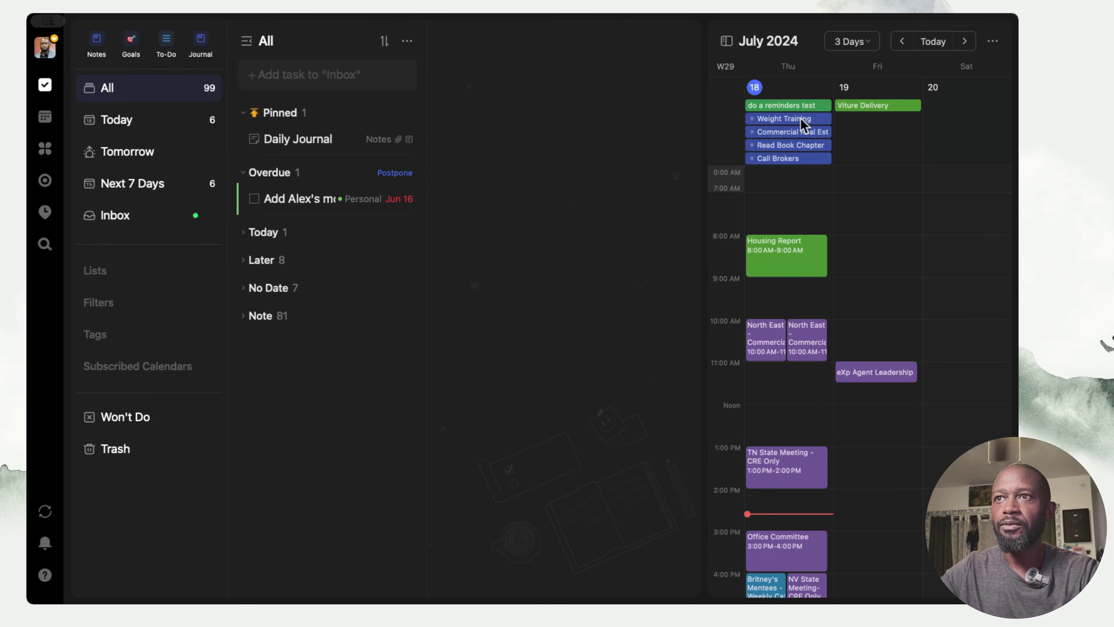
pyautogui.click(852, 41)
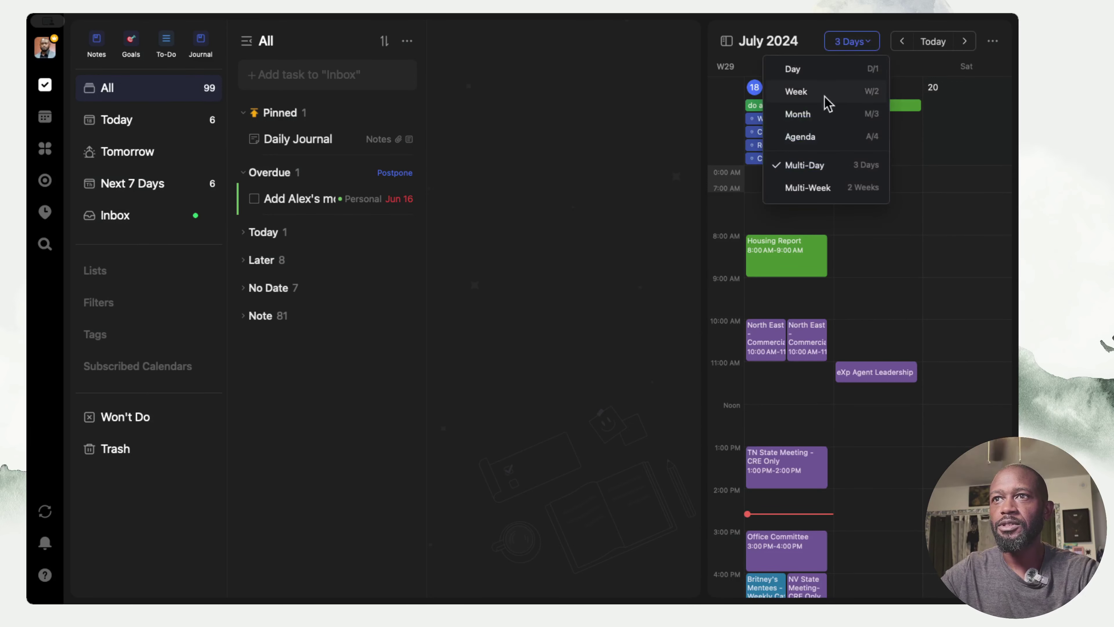
pyautogui.click(818, 74)
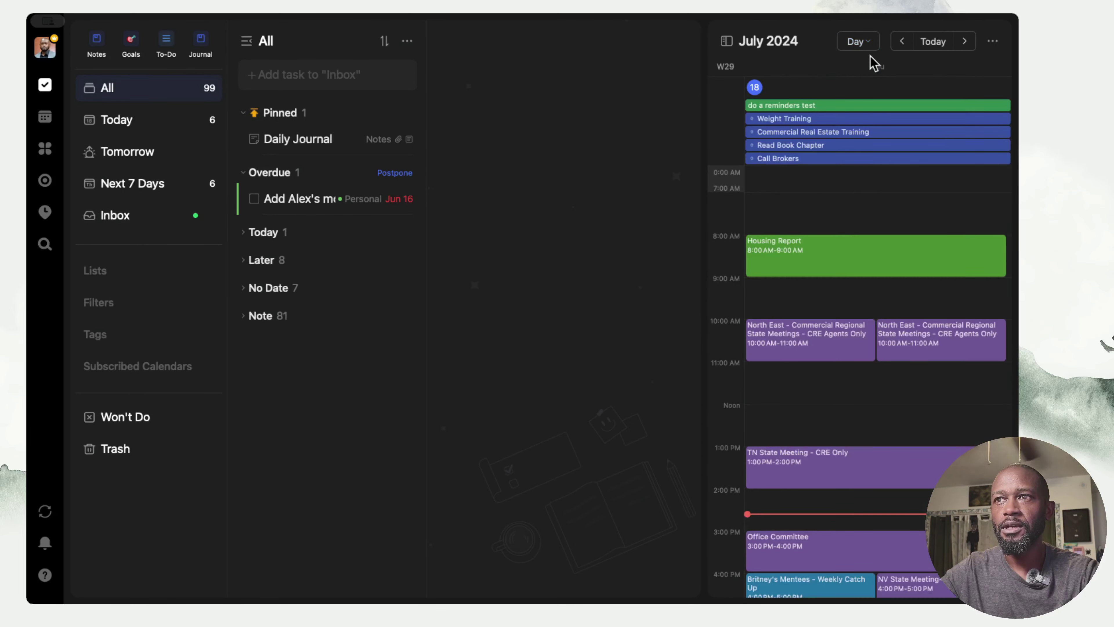
pyautogui.click(859, 41)
pyautogui.click(805, 136)
# - Switch the calendar to the Multi-Day layout and widen it to 14 days
pyautogui.click(863, 42)
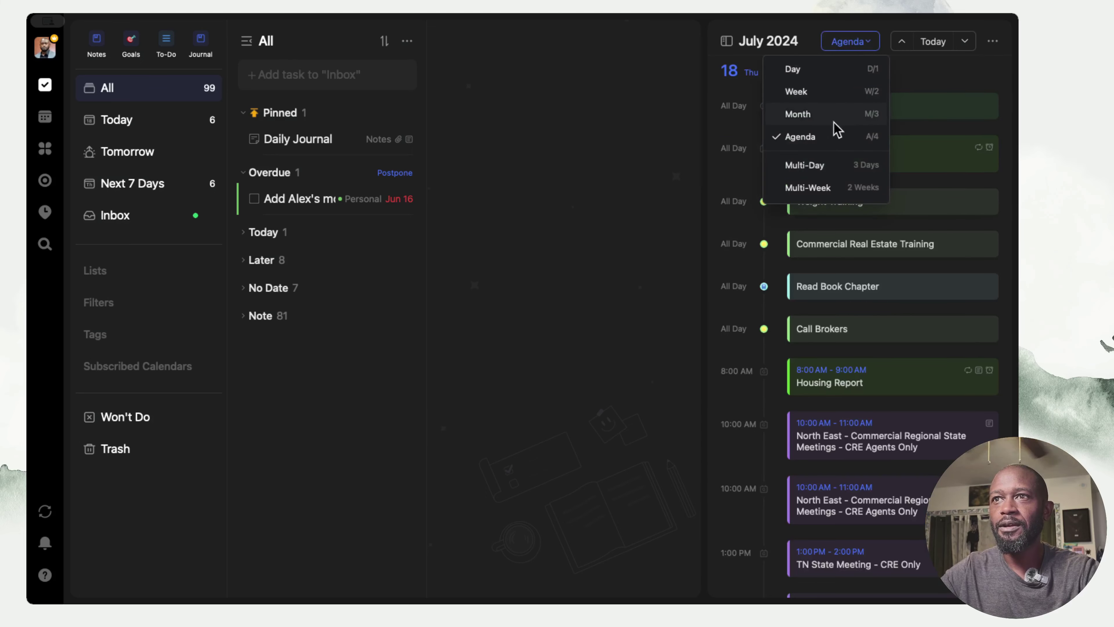
pyautogui.moveTo(836, 169)
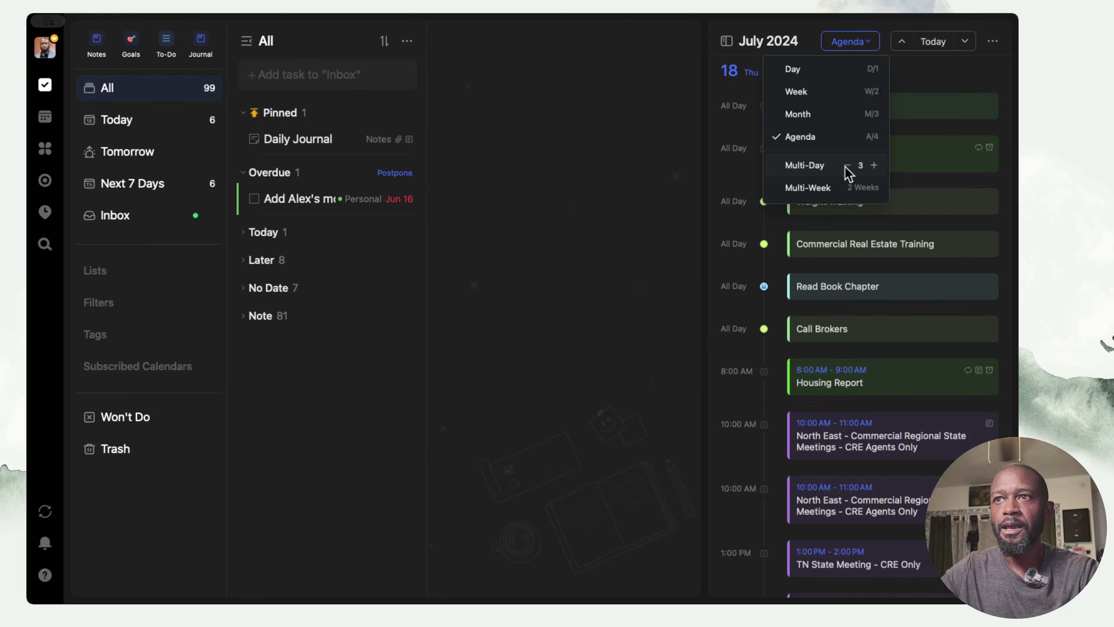
pyautogui.click(825, 171)
pyautogui.click(855, 42)
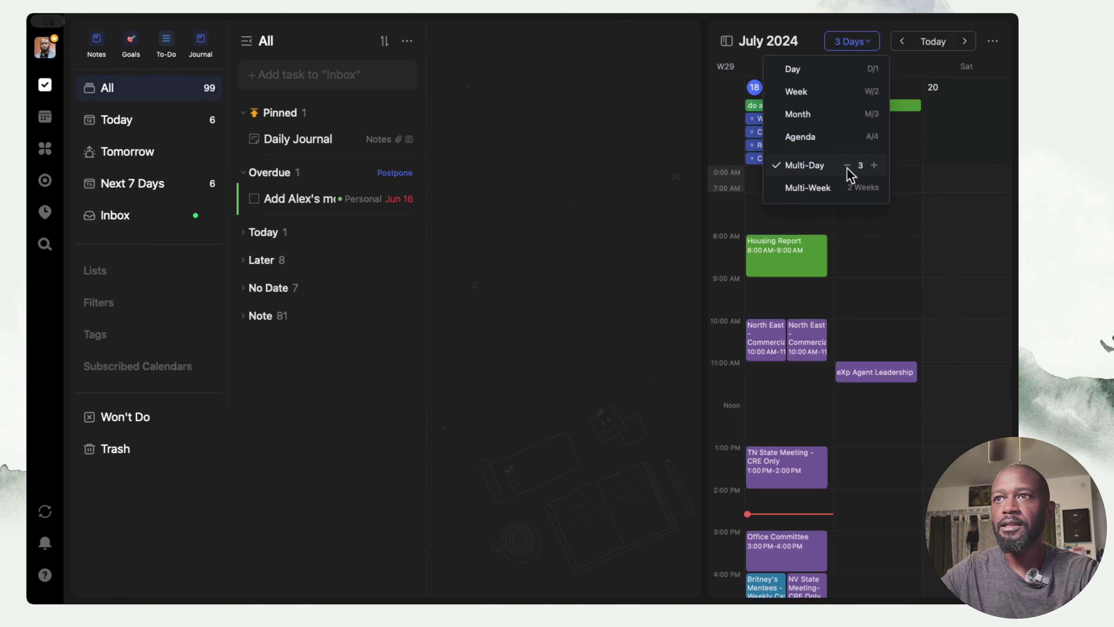
pyautogui.click(847, 166)
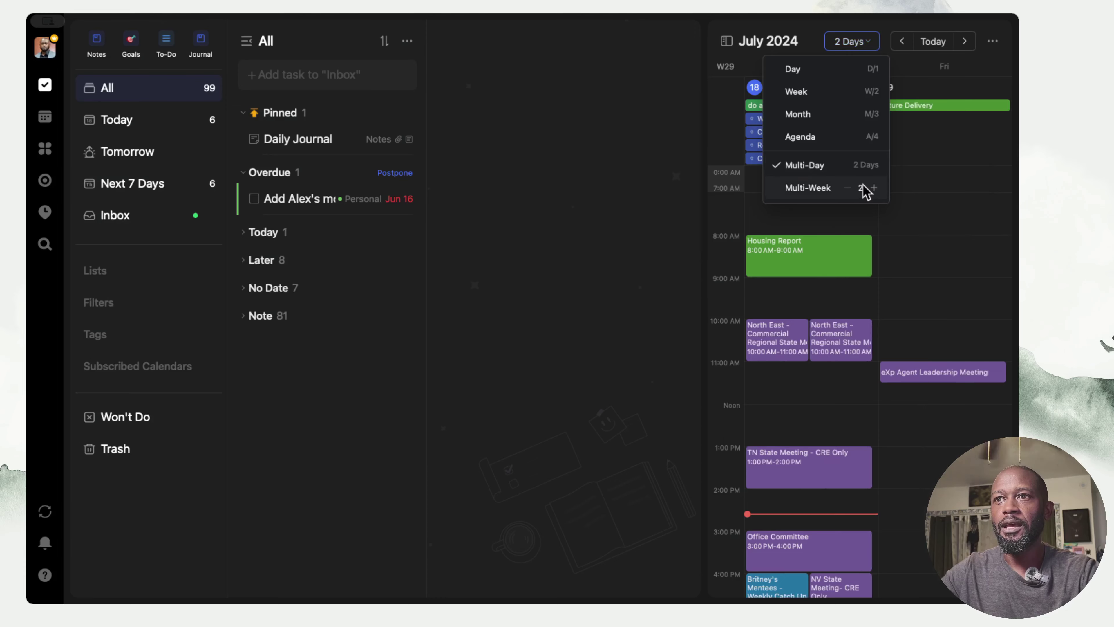
pyautogui.click(873, 166)
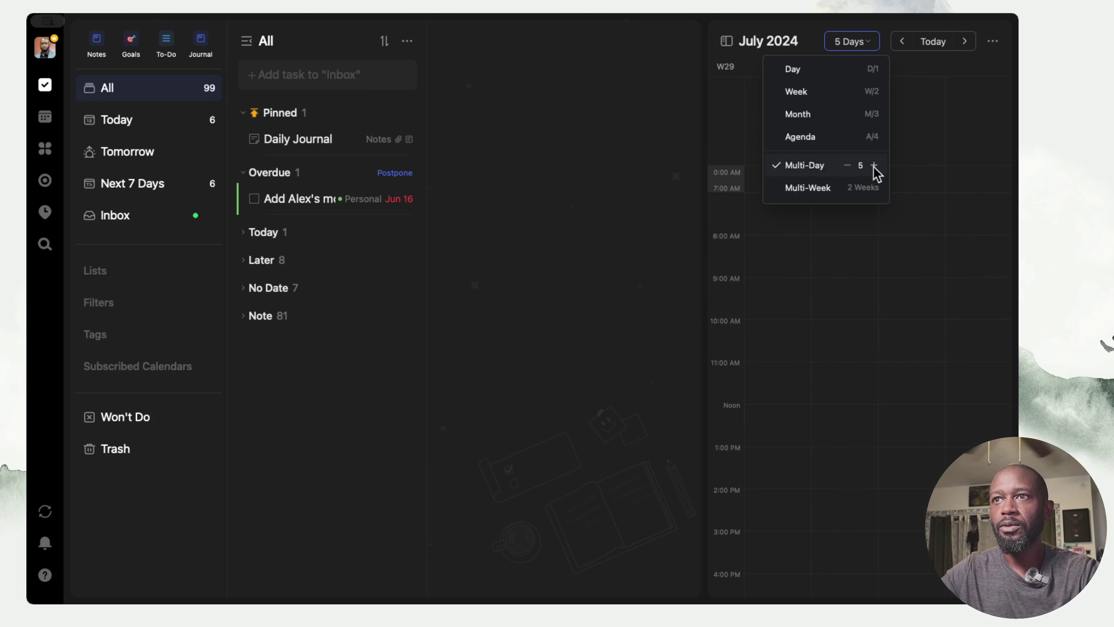
pyautogui.click(874, 166)
pyautogui.click(873, 166)
pyautogui.click(874, 166)
pyautogui.click(874, 166)
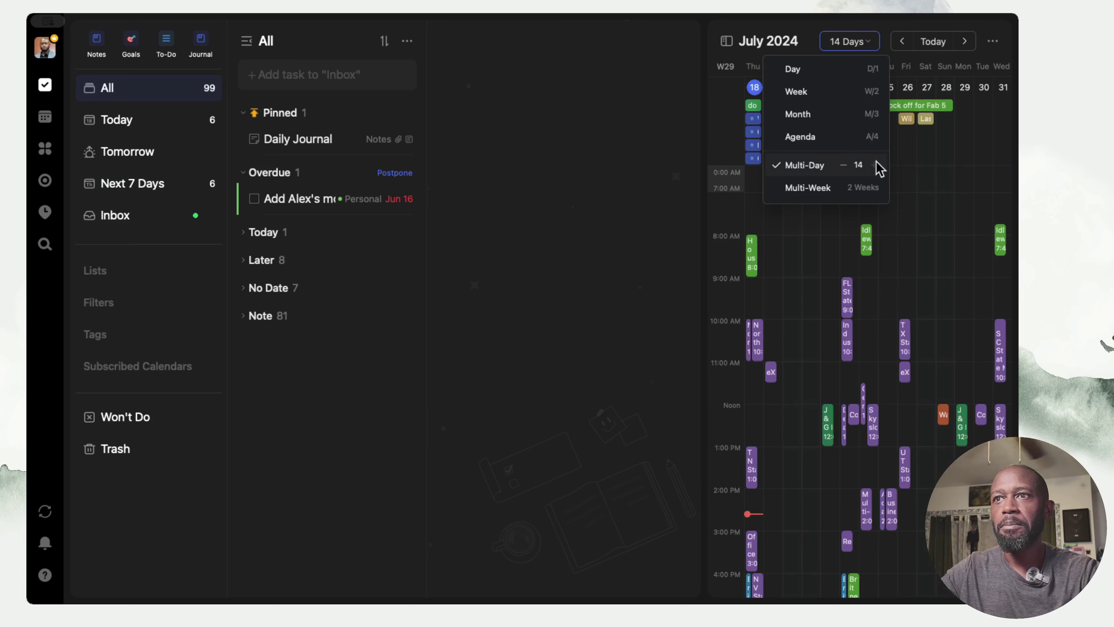
# - Reduce the Multi-Day span from 14 days down to 3 days
pyautogui.click(846, 167)
pyautogui.click(846, 166)
pyautogui.click(846, 167)
pyautogui.click(846, 166)
pyautogui.click(846, 166)
pyautogui.click(846, 166)
pyautogui.click(846, 167)
pyautogui.click(847, 166)
pyautogui.click(847, 167)
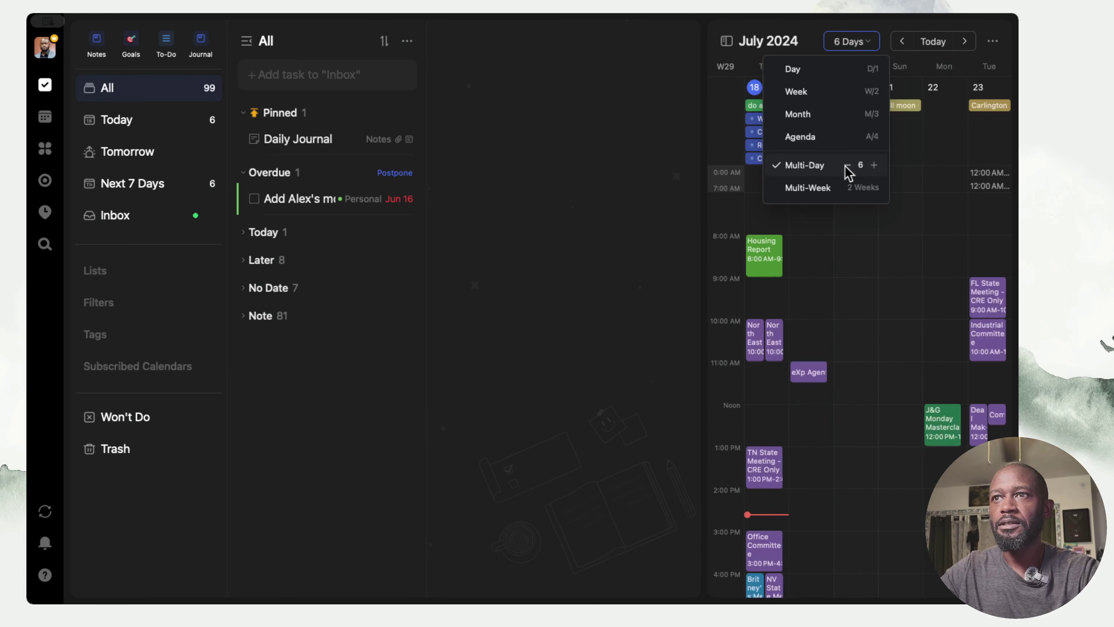
pyautogui.click(847, 167)
pyautogui.click(846, 167)
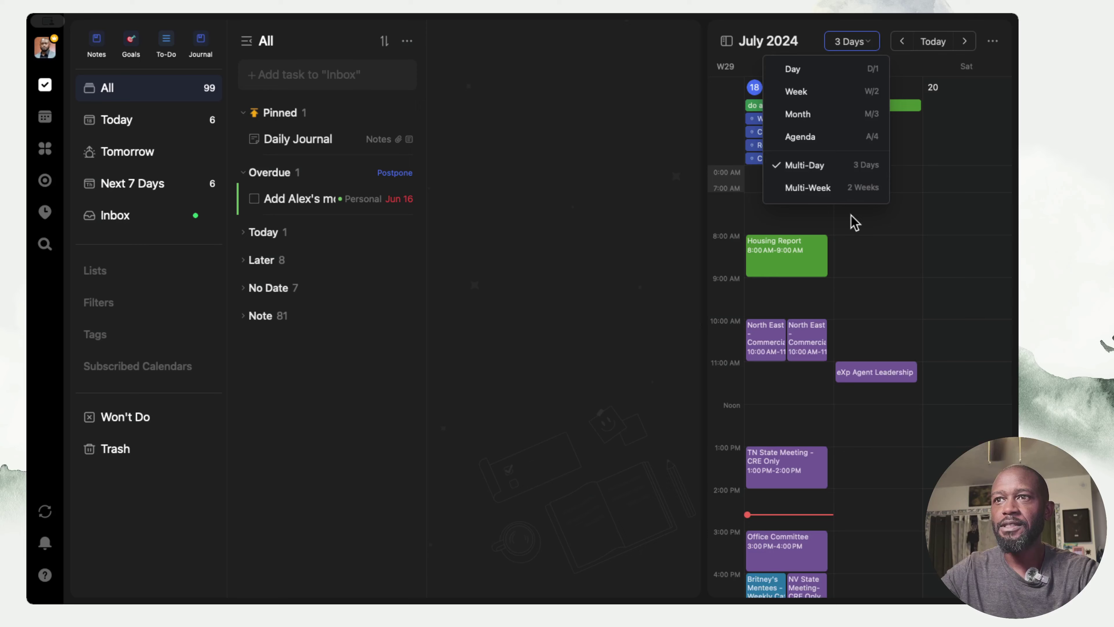
pyautogui.moveTo(866, 170)
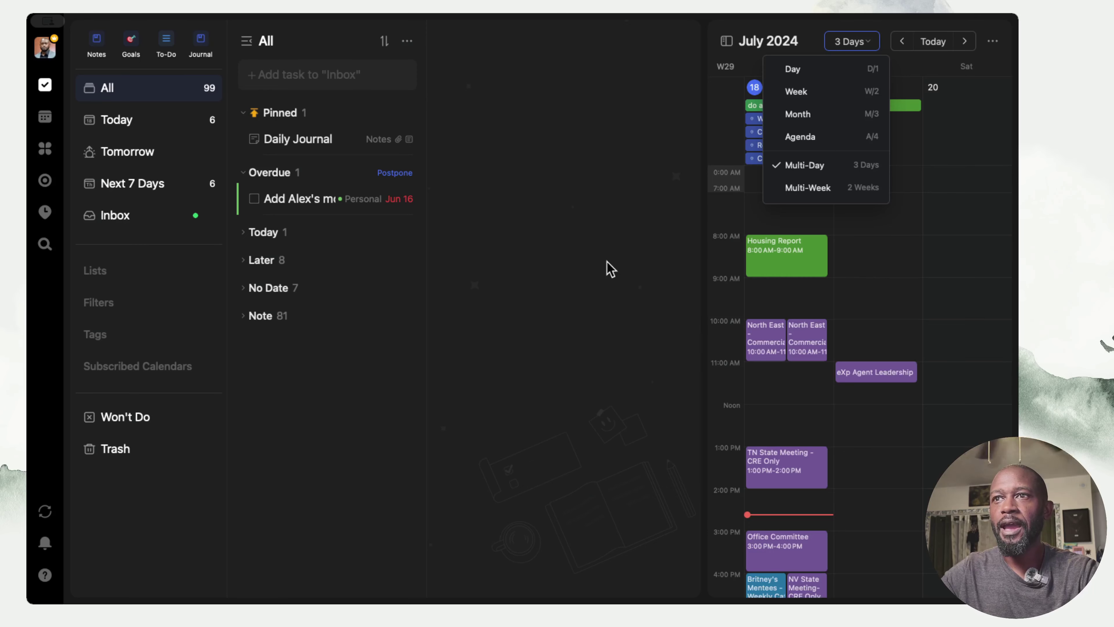
# - Drag the overdue motorcycle-listing task onto Thursday, Jul 18 at 7:15 AM on the calendar
pyautogui.click(610, 269)
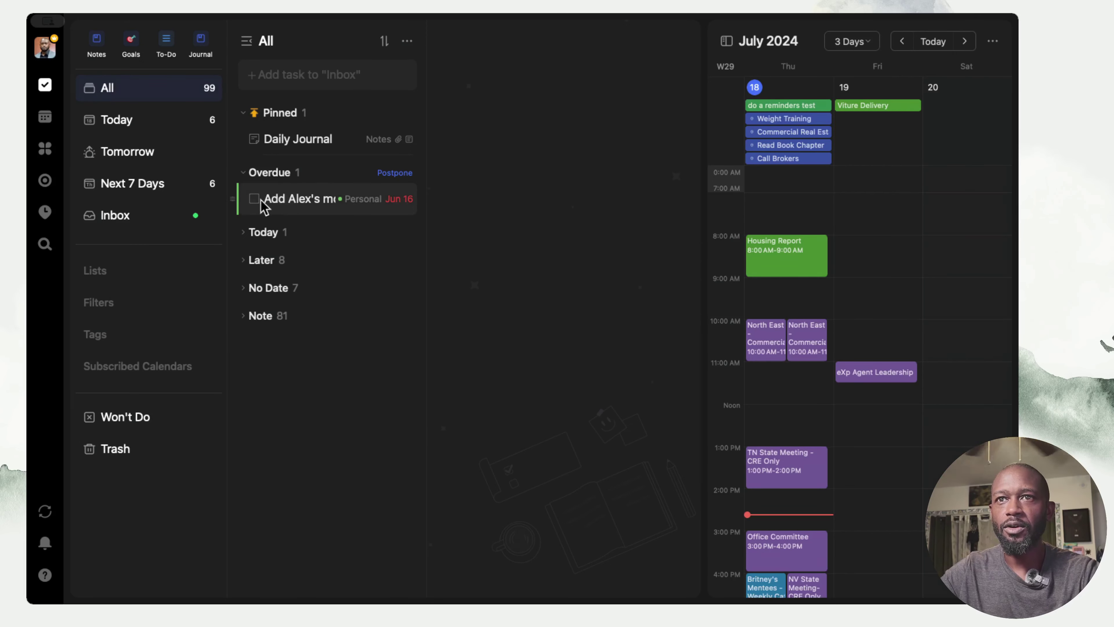
pyautogui.moveTo(285, 202); pyautogui.dragTo(341, 198)
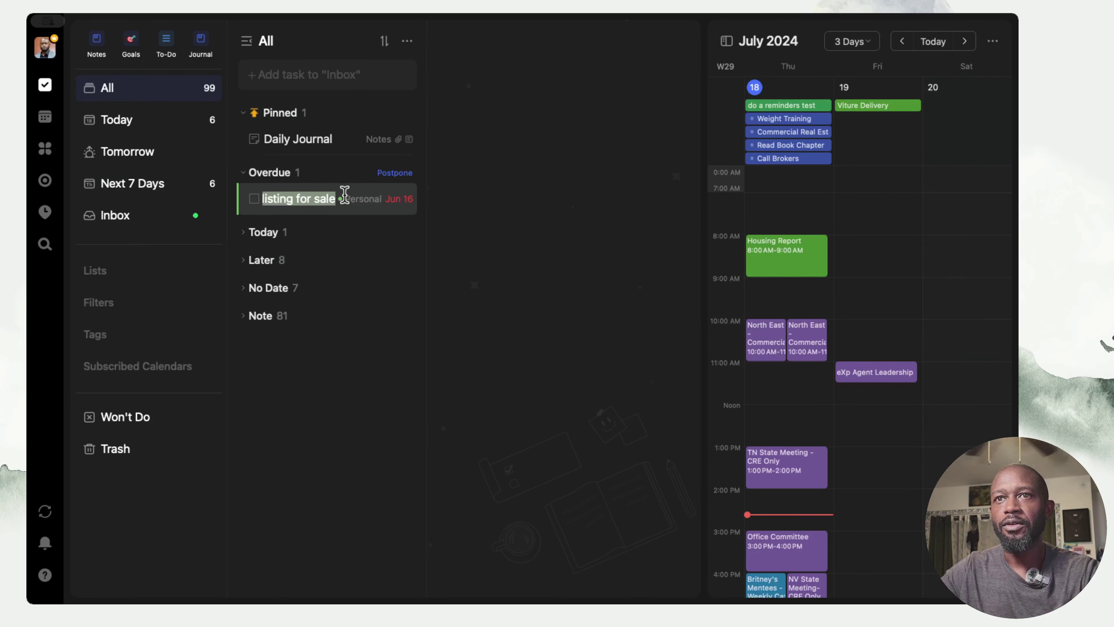
pyautogui.moveTo(237, 204); pyautogui.dragTo(776, 213)
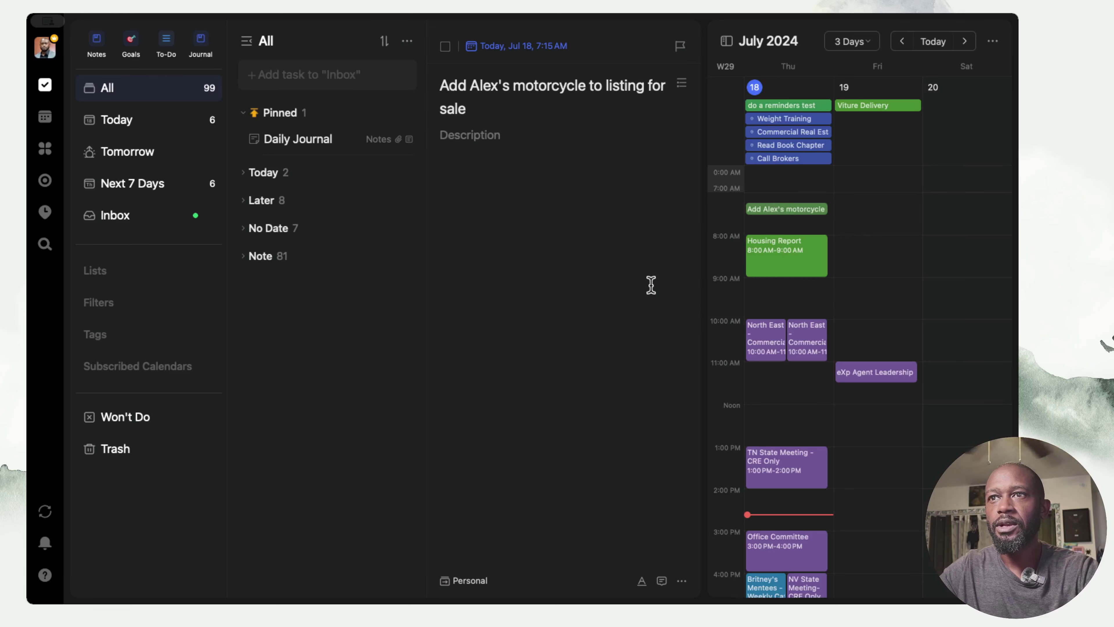
pyautogui.click(564, 272)
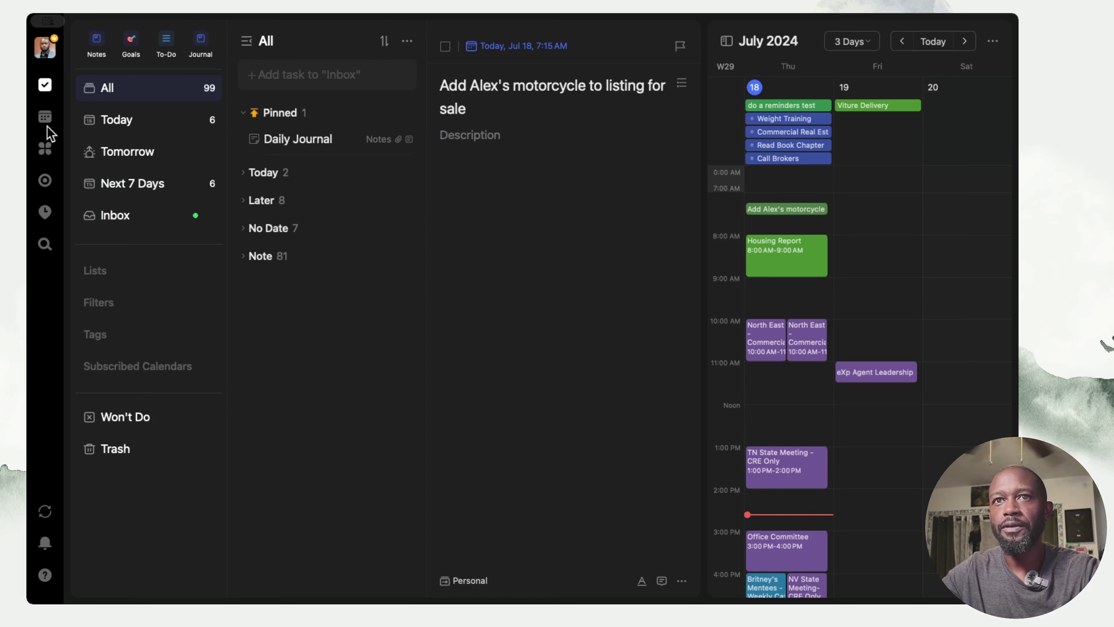
# - Open the full week calendar with the Arrange tasks panel showing tasks like Private Swim Lessons
pyautogui.click(45, 117)
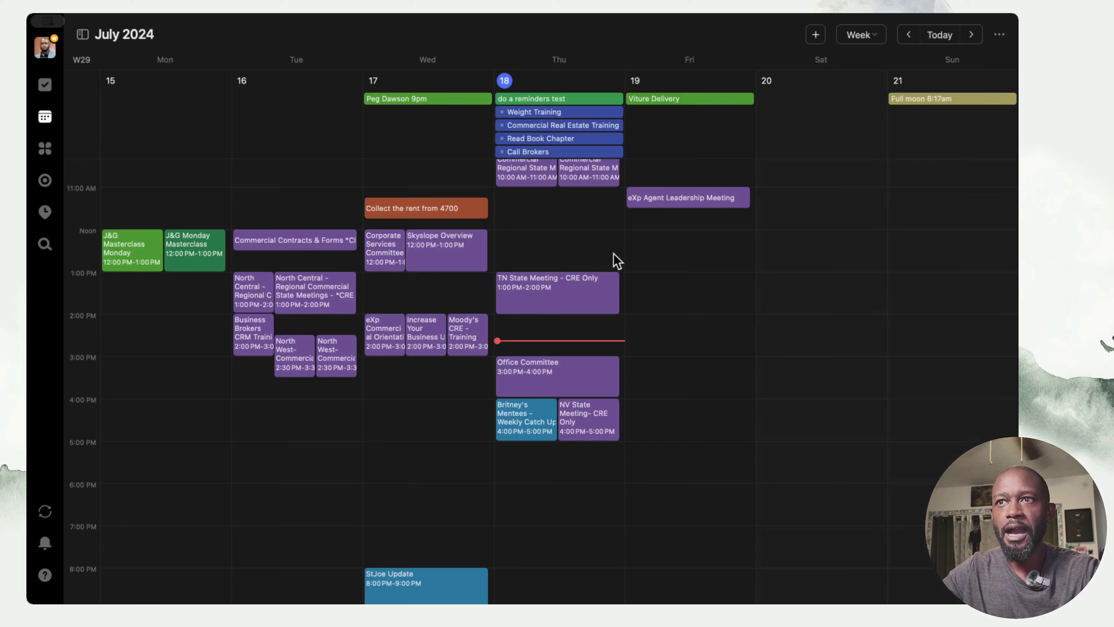
pyautogui.click(1004, 35)
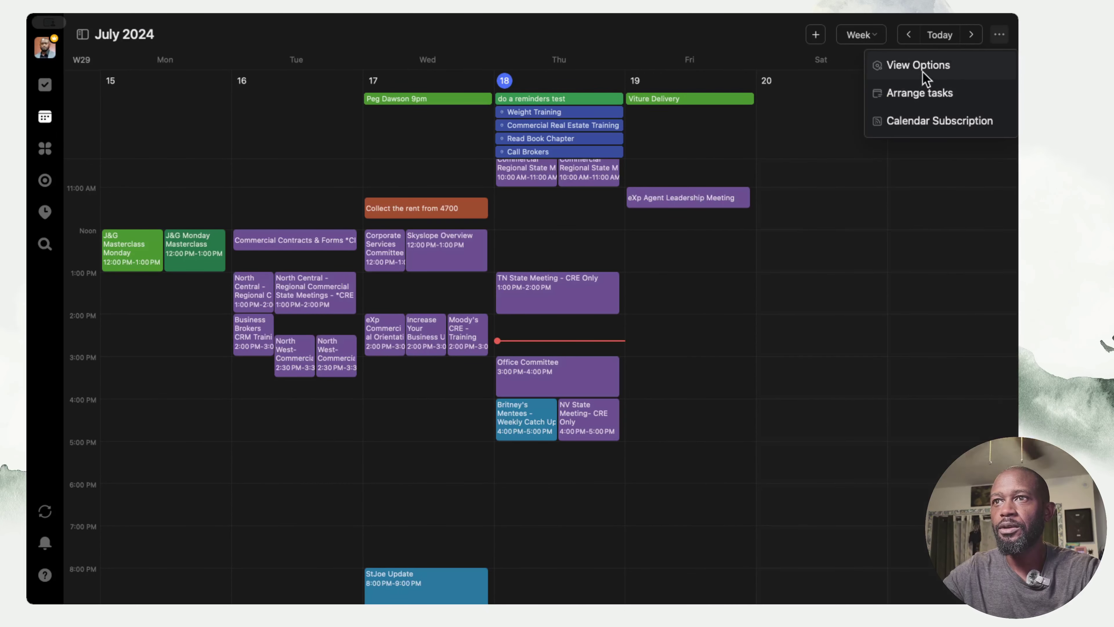
pyautogui.click(954, 93)
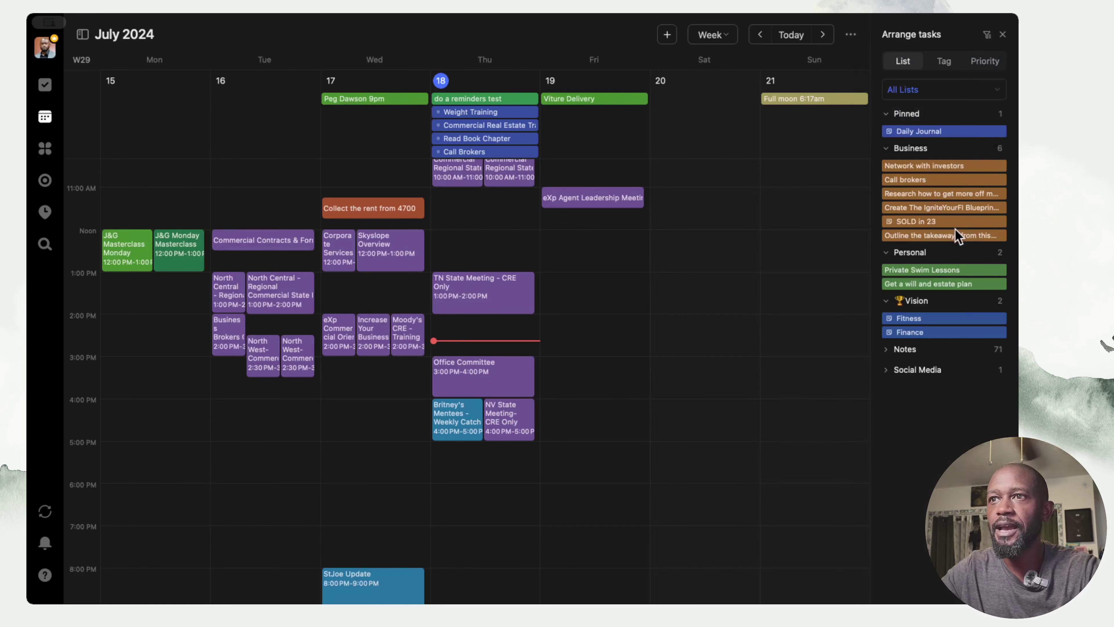
pyautogui.moveTo(955, 268)
pyautogui.mouseDown()
pyautogui.moveTo(801, 279)
pyautogui.moveTo(859, 267)
pyautogui.moveTo(950, 277)
pyautogui.mouseUp()
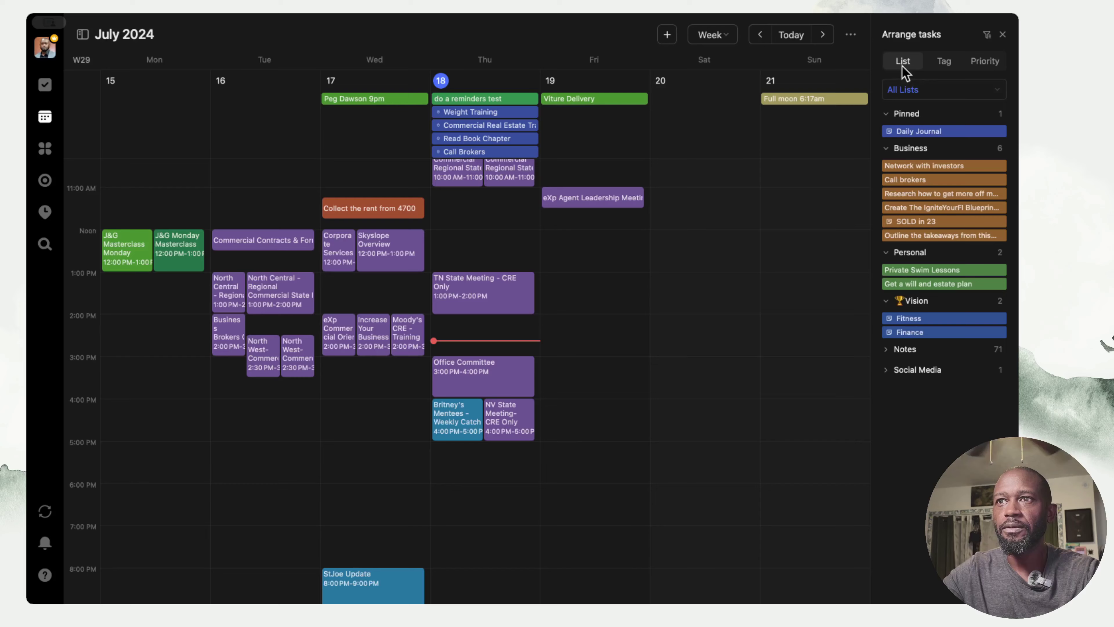
# - Switch the Arrange tasks grouping among List, Tag and Priority, ending on Priority
pyautogui.click(934, 89)
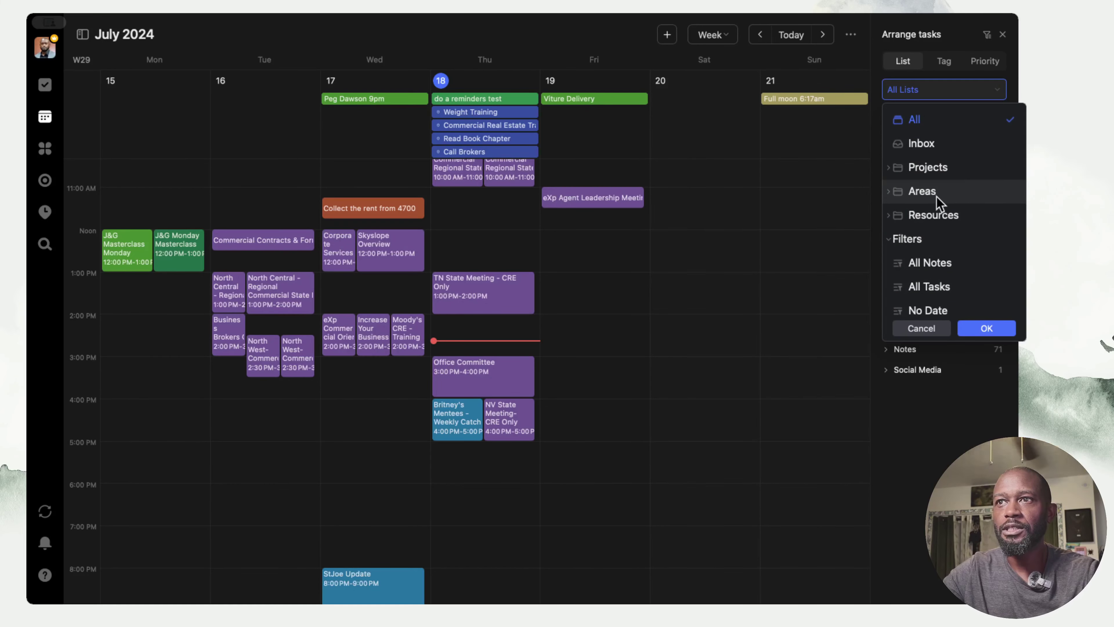
pyautogui.click(949, 41)
pyautogui.click(944, 62)
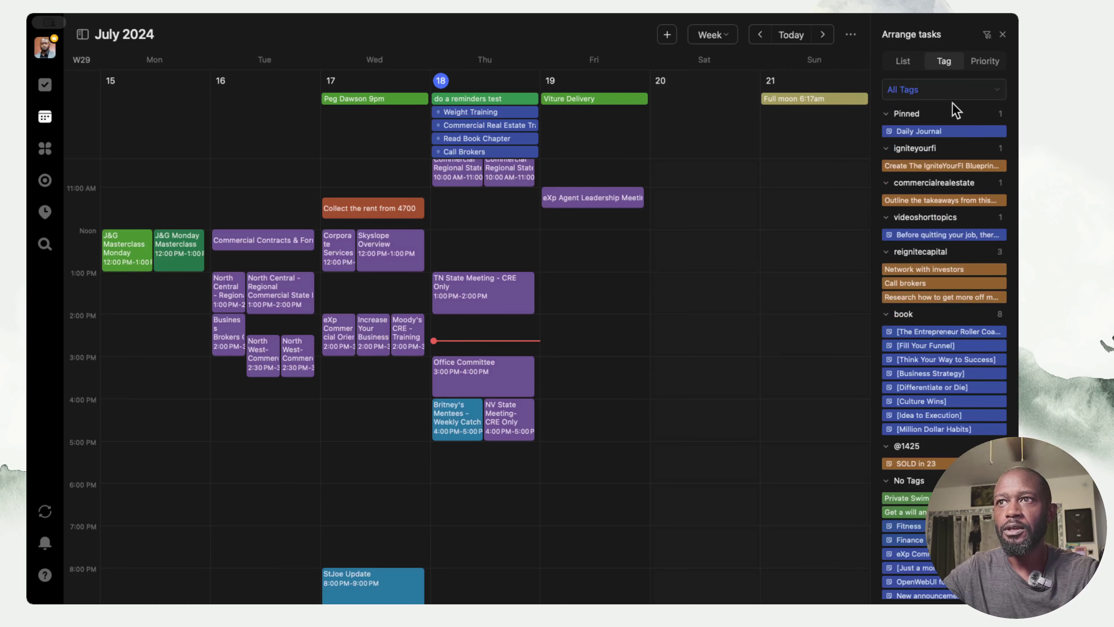
pyautogui.click(985, 61)
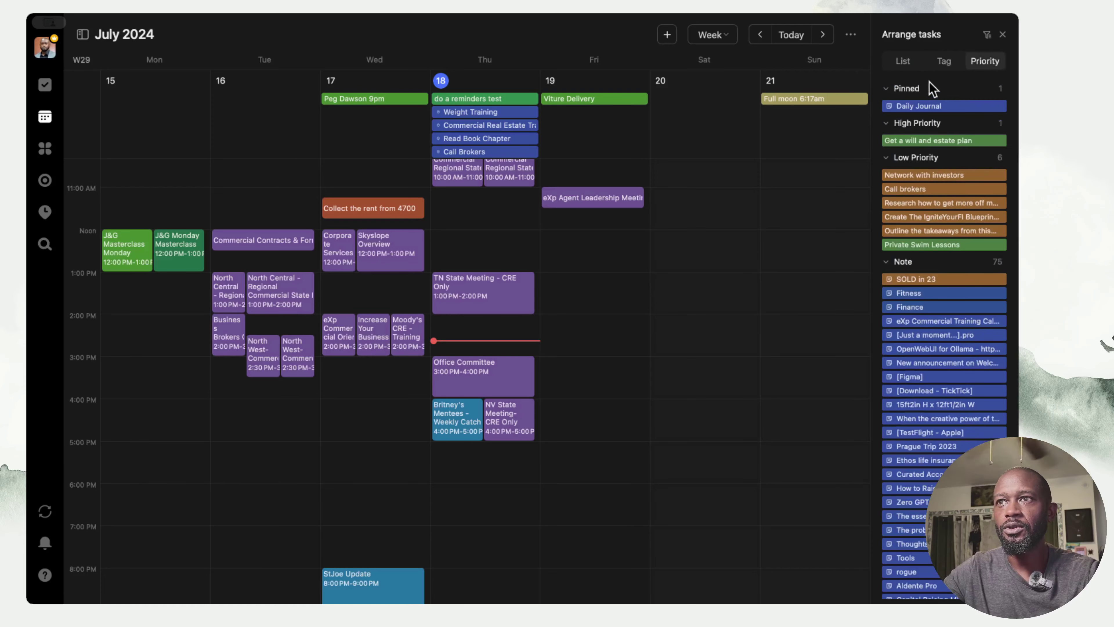
pyautogui.click(903, 61)
pyautogui.click(944, 61)
pyautogui.click(903, 62)
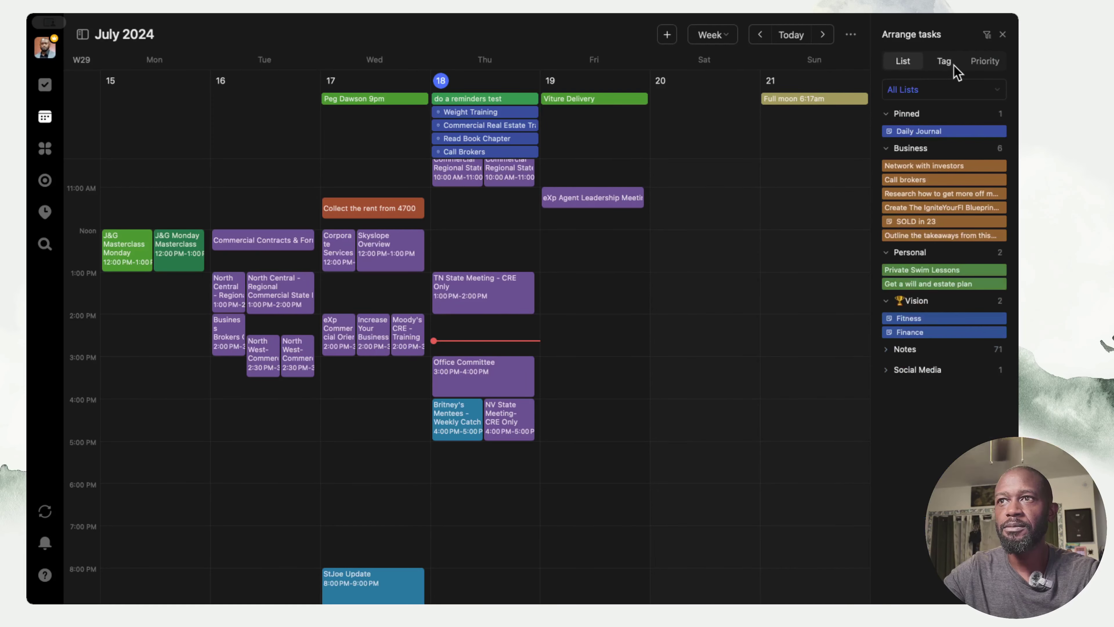
pyautogui.click(984, 61)
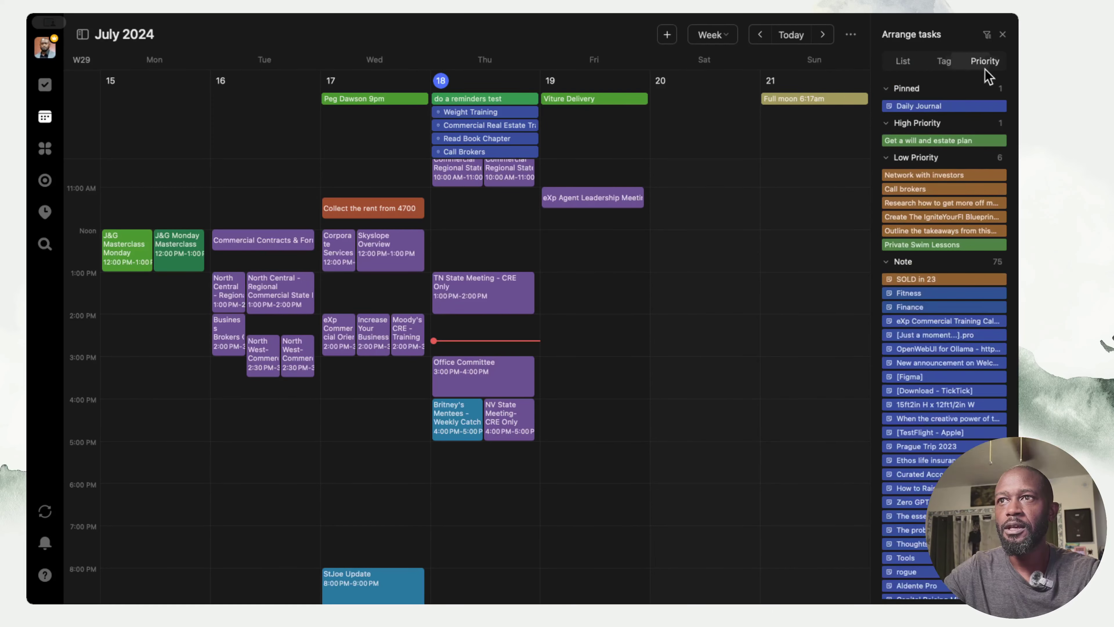
# - Close Arrange tasks and show the task list beside the week calendar
pyautogui.click(1004, 36)
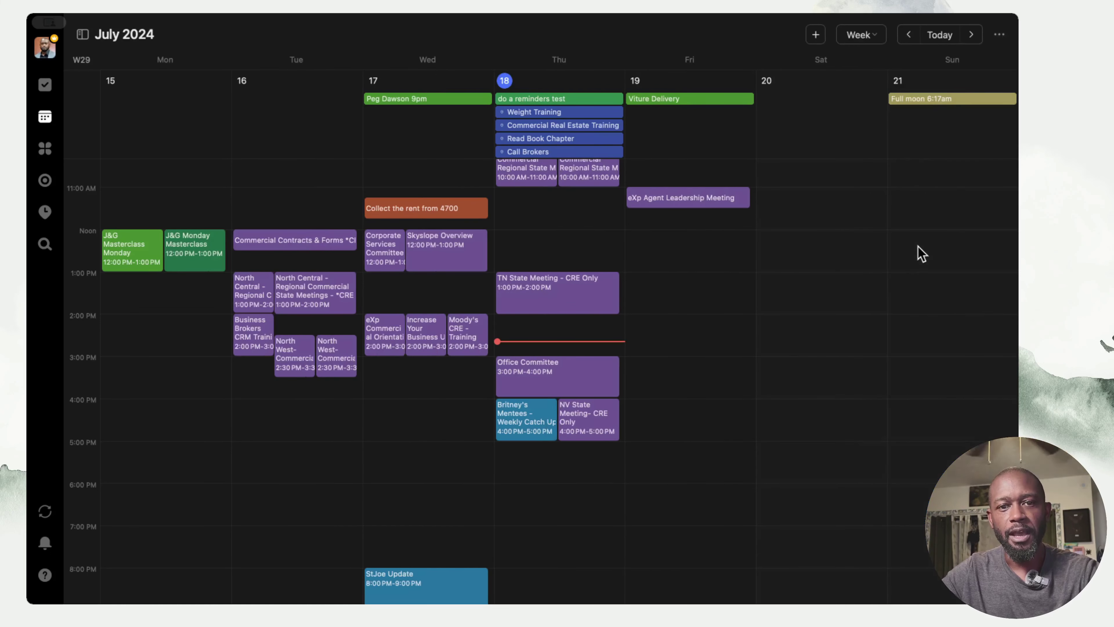
pyautogui.rightClick(50, 124)
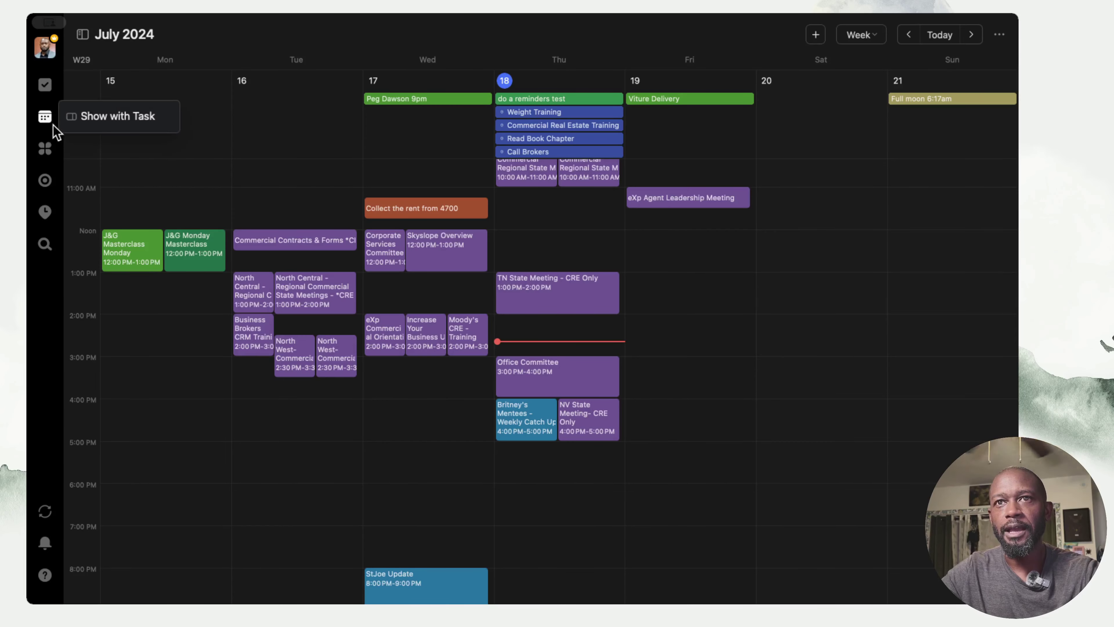
pyautogui.click(105, 117)
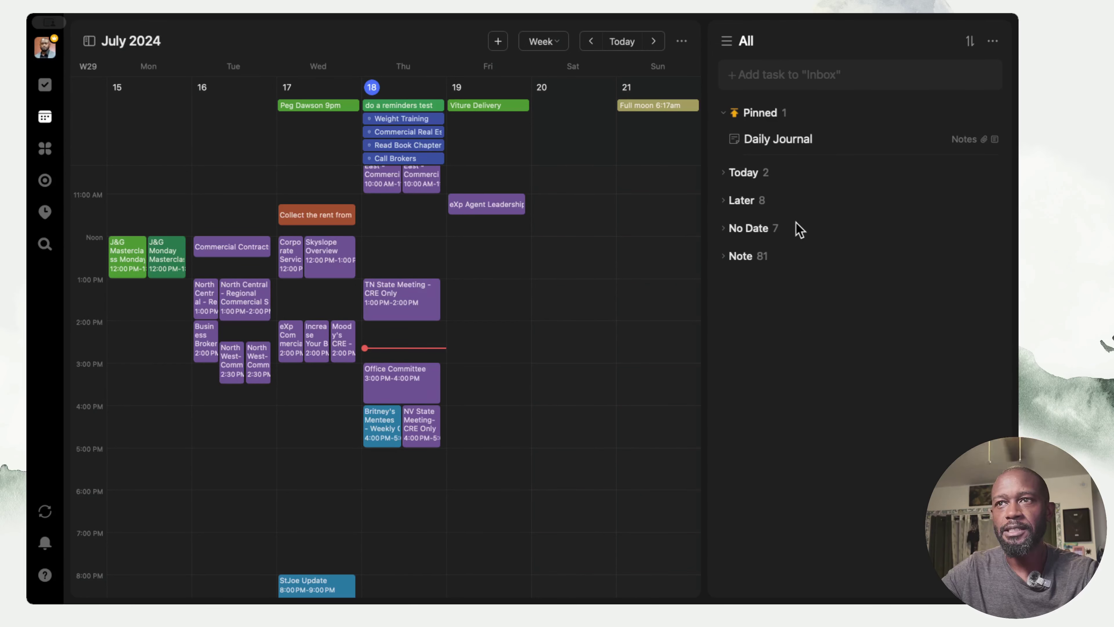
# - Expand Lists > Projects in the list picker to reveal the To-Do list
pyautogui.click(734, 48)
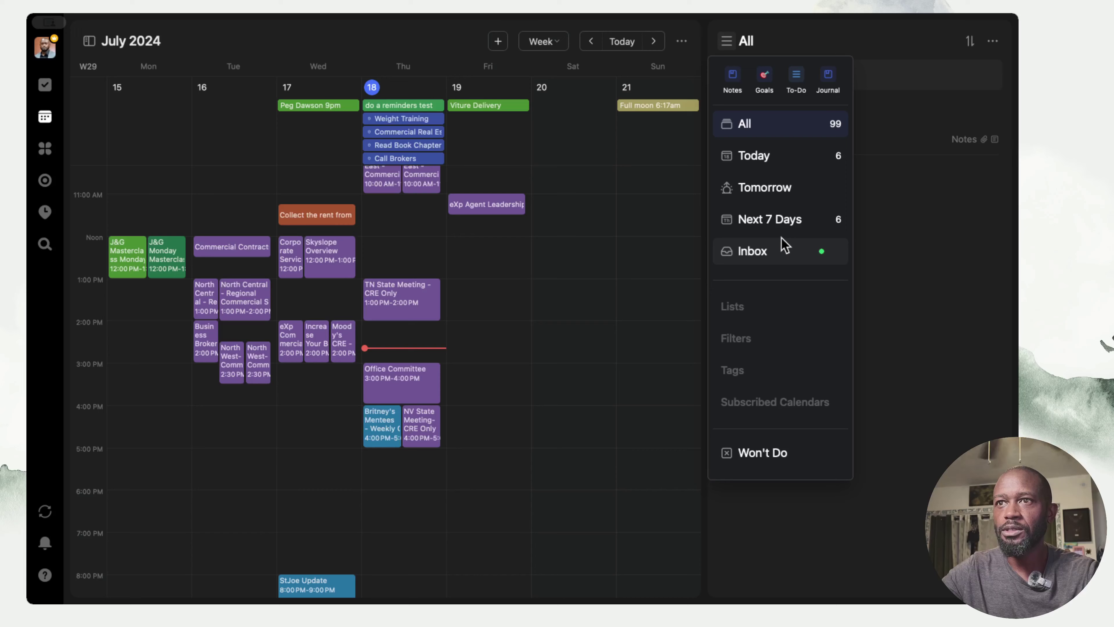
pyautogui.click(728, 307)
pyautogui.scroll(-2, 777, 303)
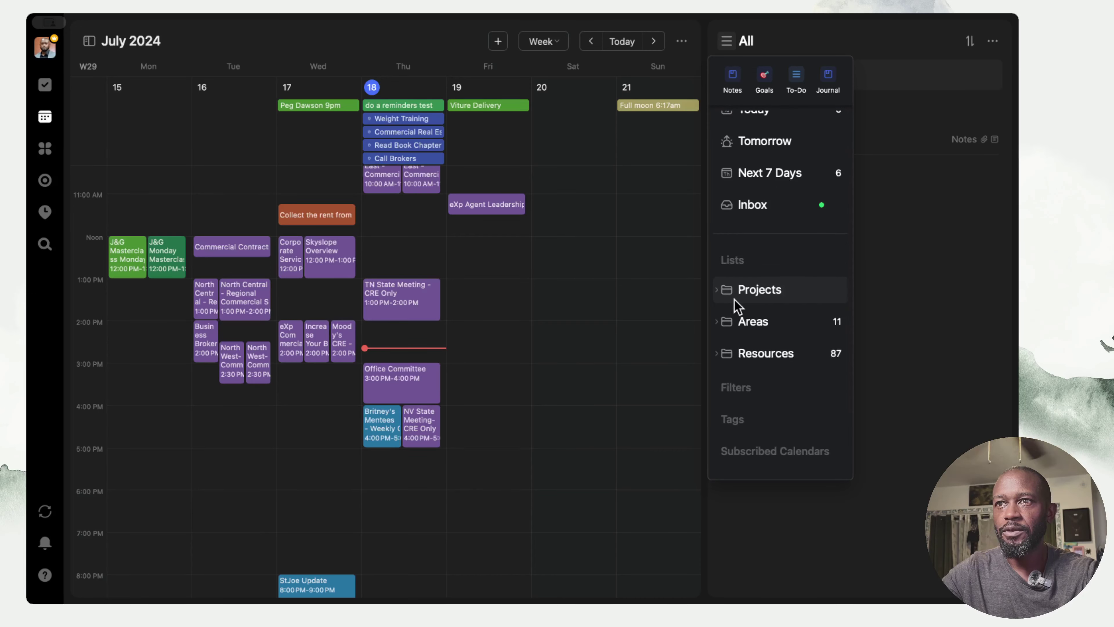
pyautogui.click(723, 289)
pyautogui.click(722, 290)
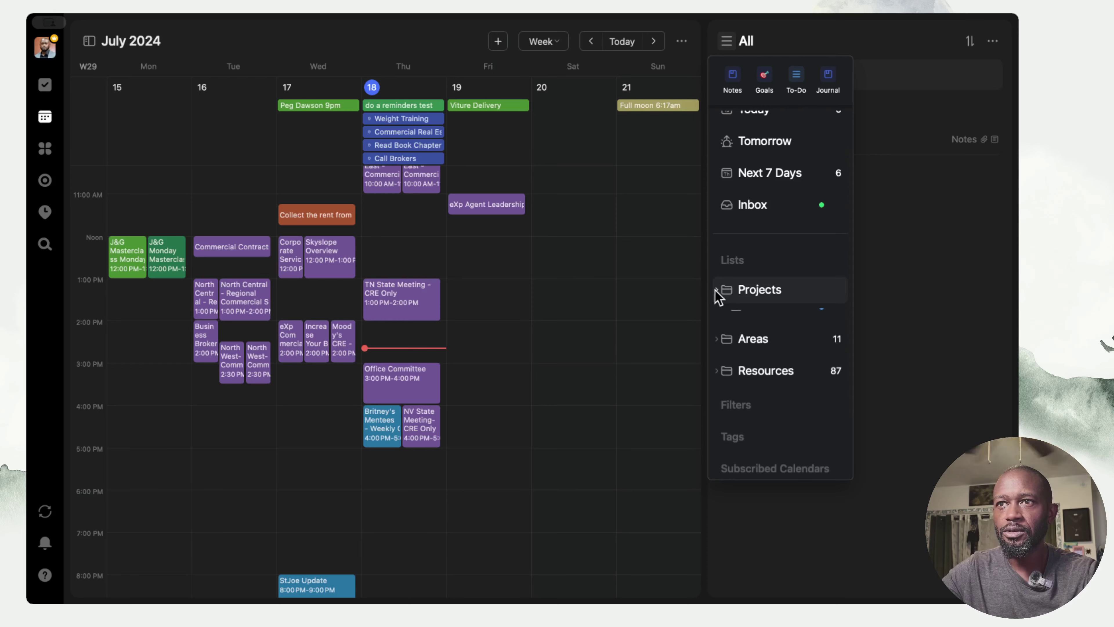
pyautogui.click(721, 266)
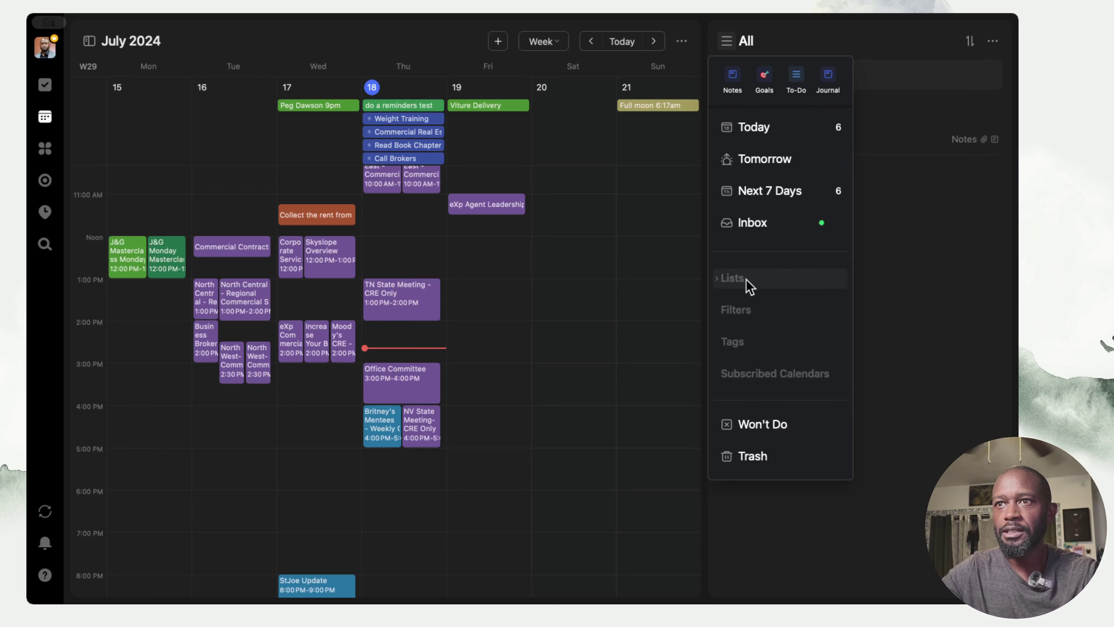
pyautogui.click(730, 285)
pyautogui.click(723, 307)
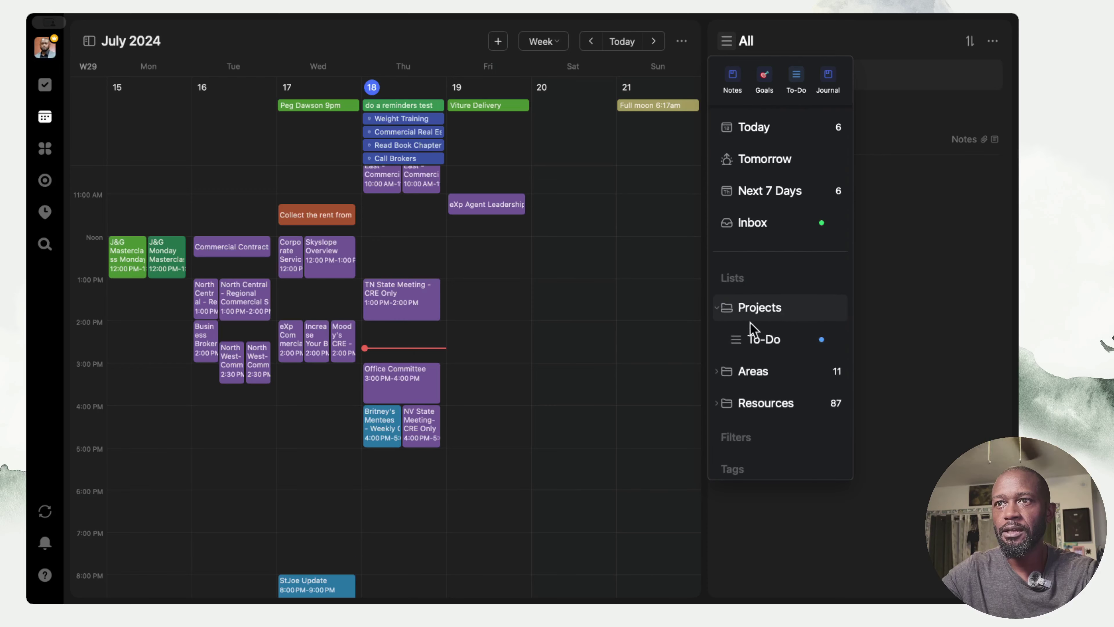